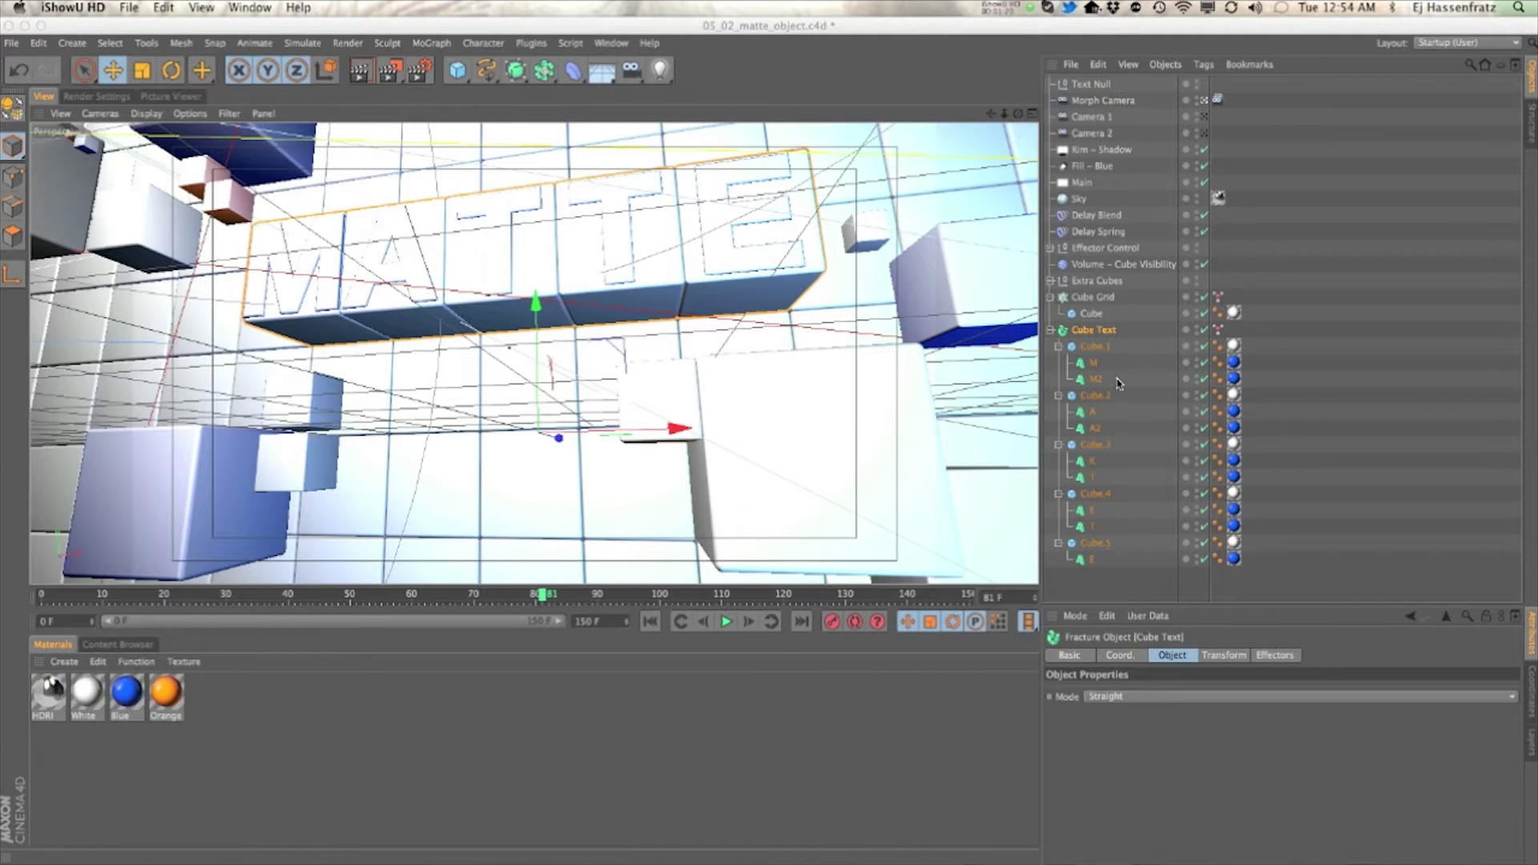
Create a new material named Mat with Color off and Luminance on, giving pure white
click(669, 701)
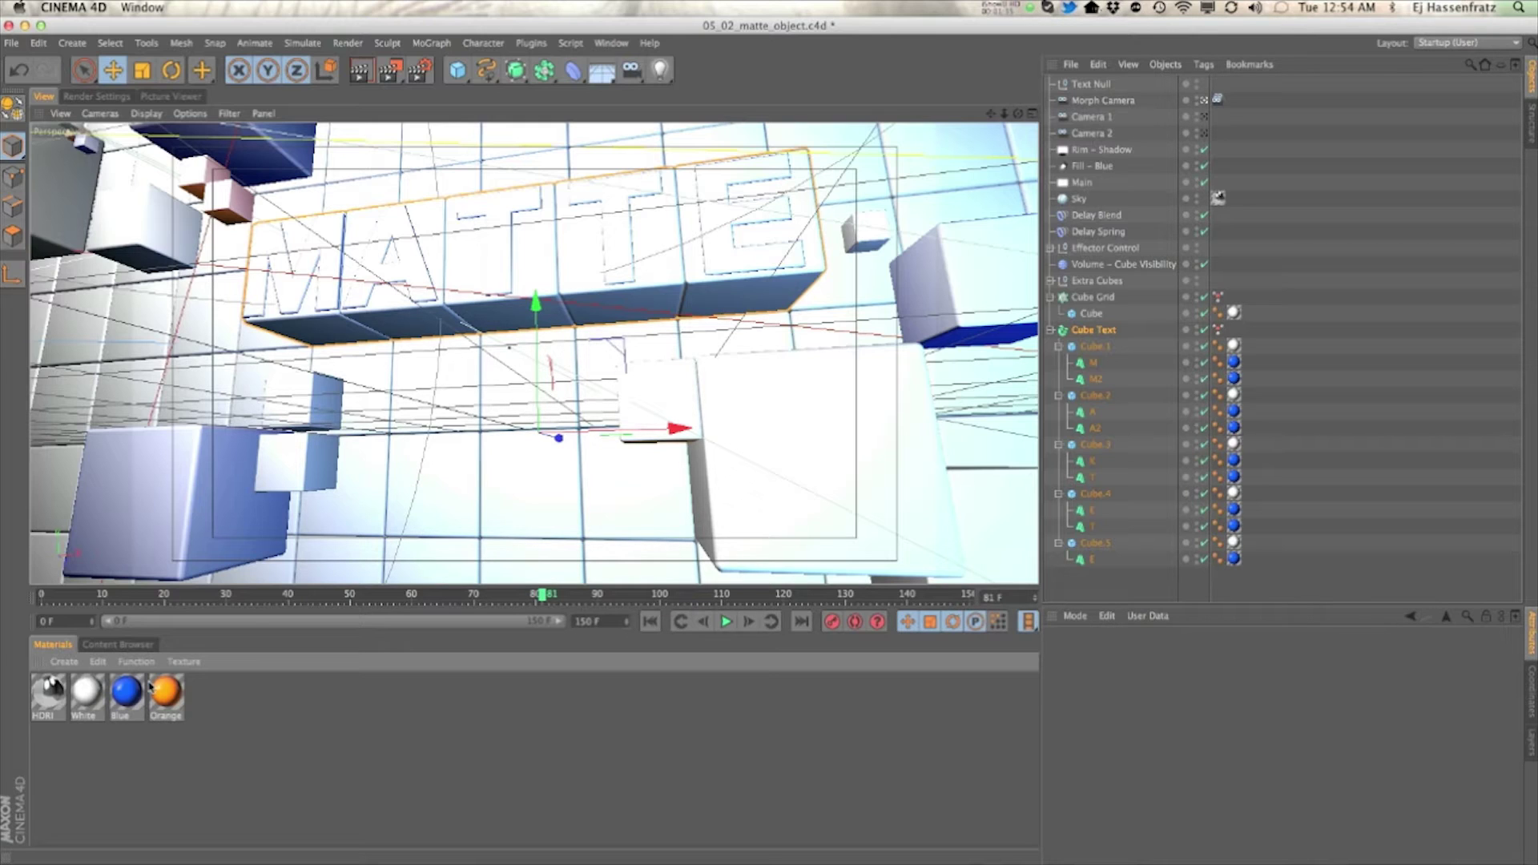
double_click(225, 698)
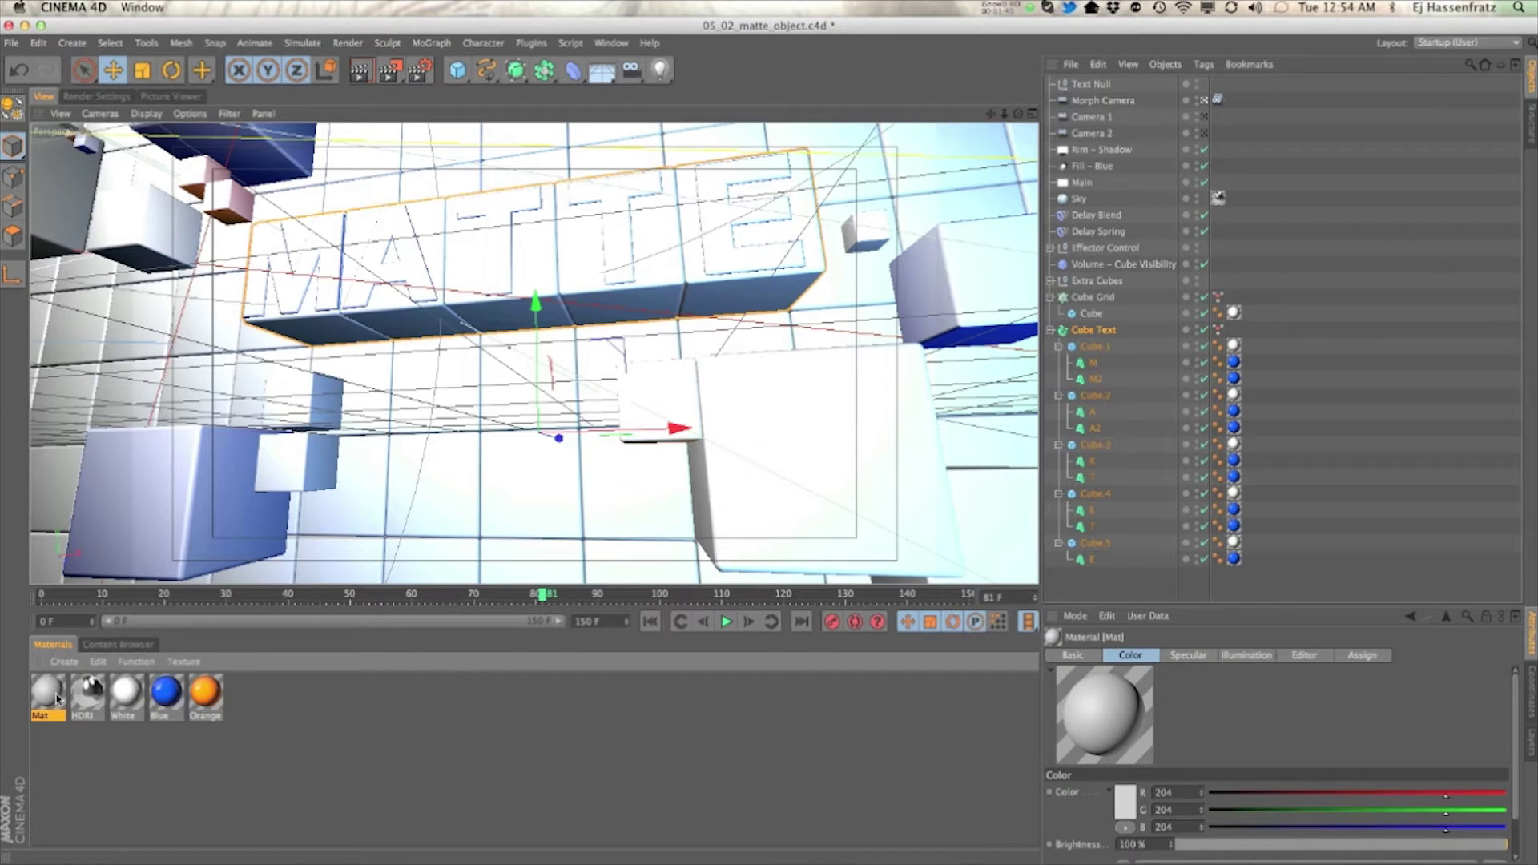
double_click(57, 700)
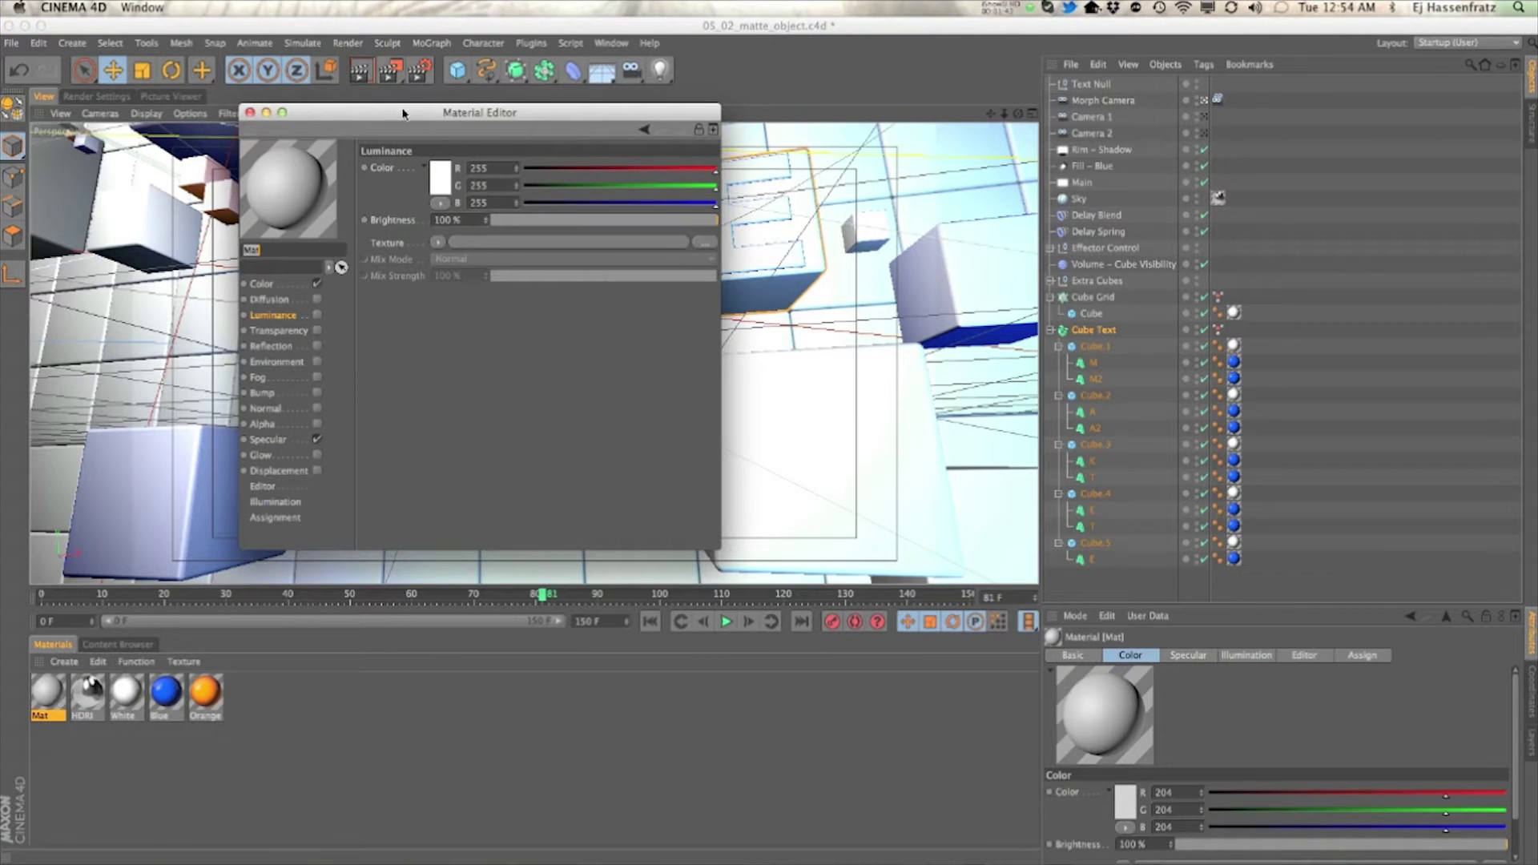
drag(403, 113, 486, 394)
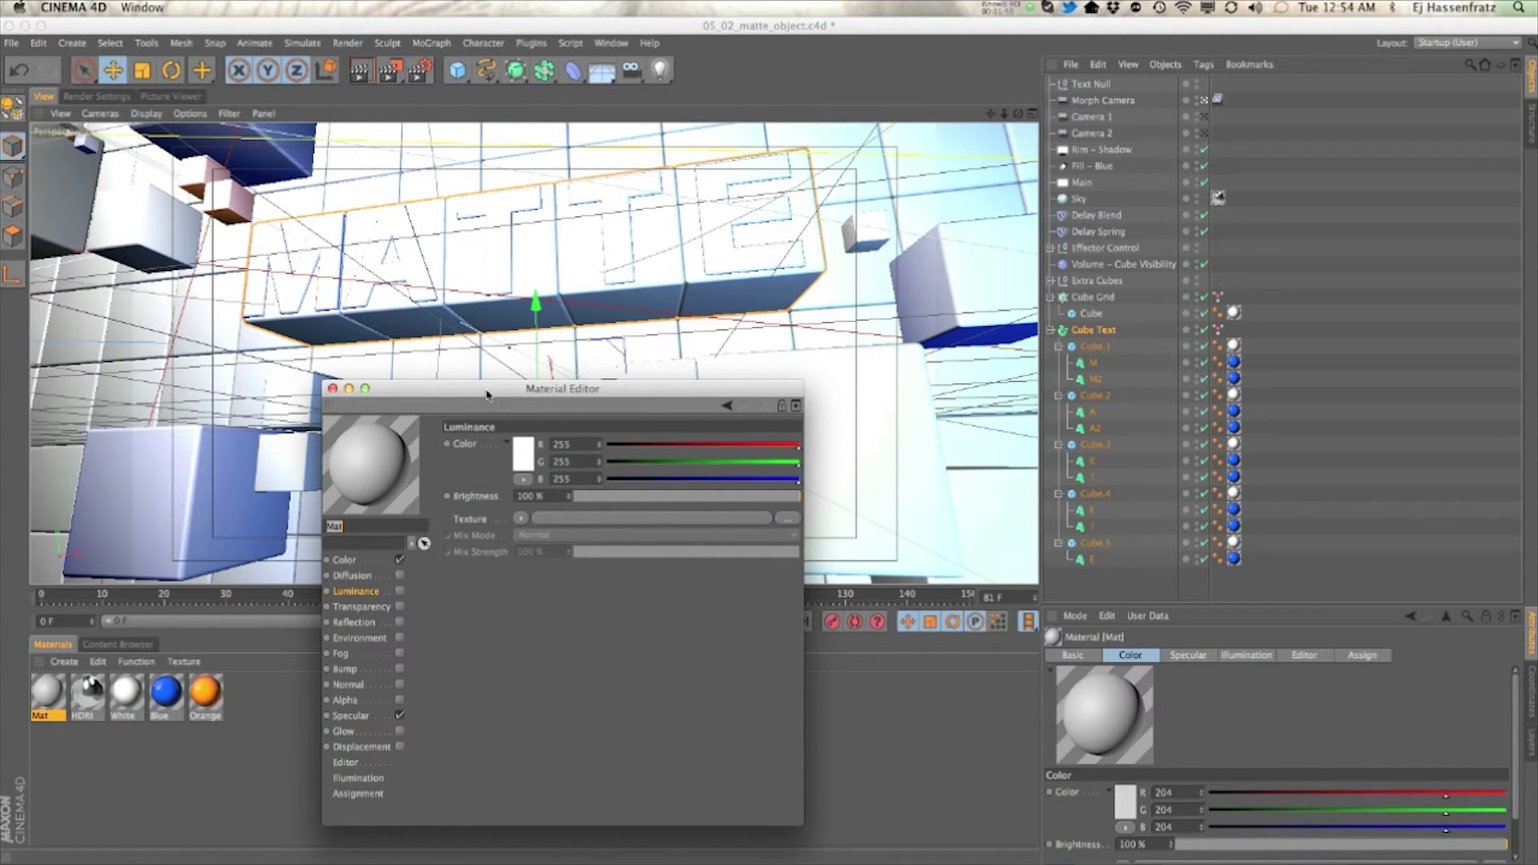
click(400, 559)
click(399, 590)
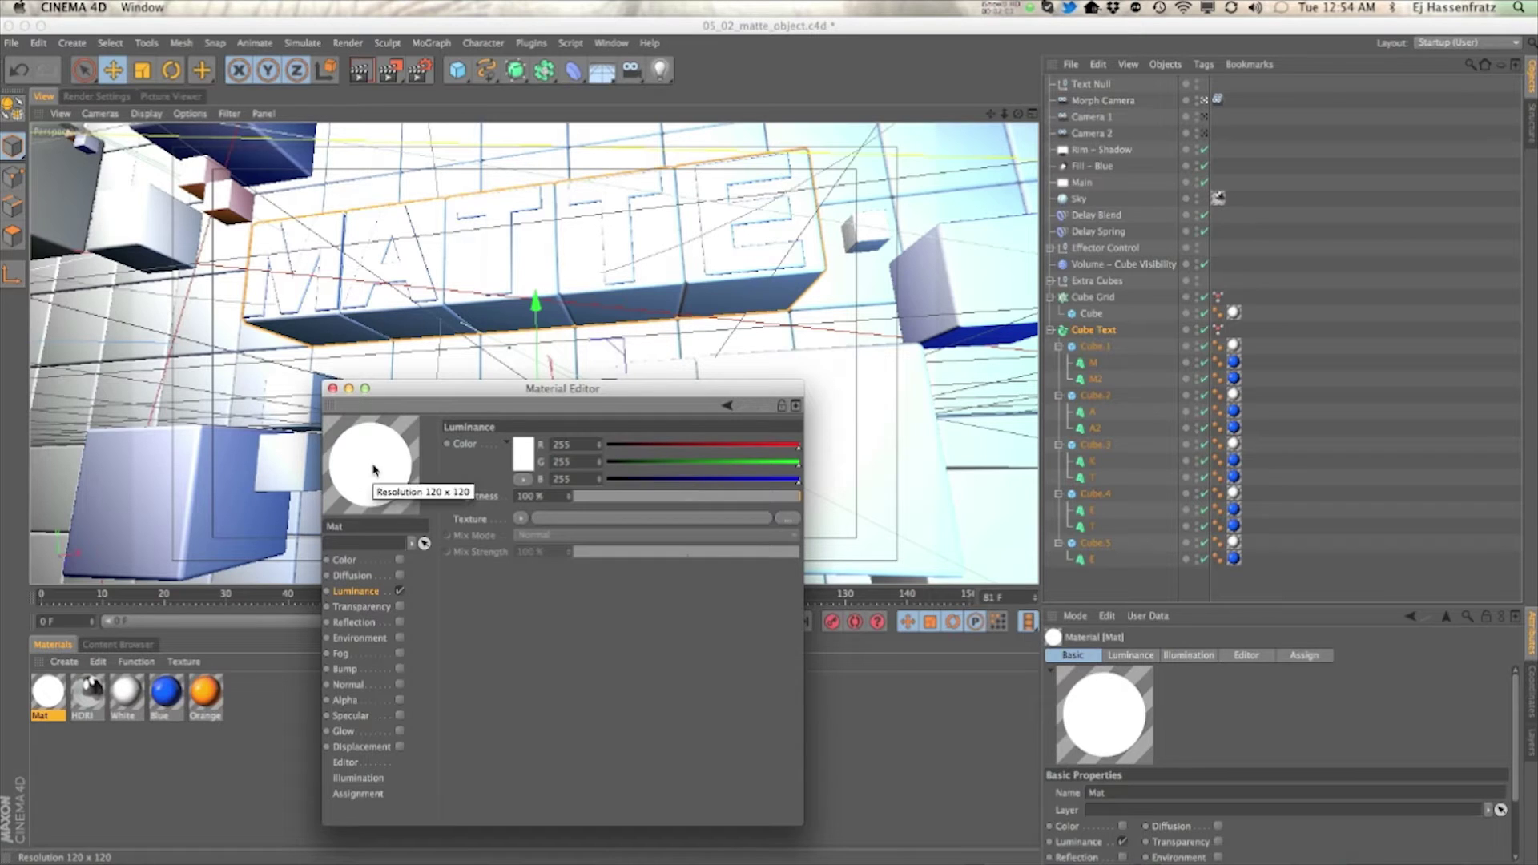
click(333, 389)
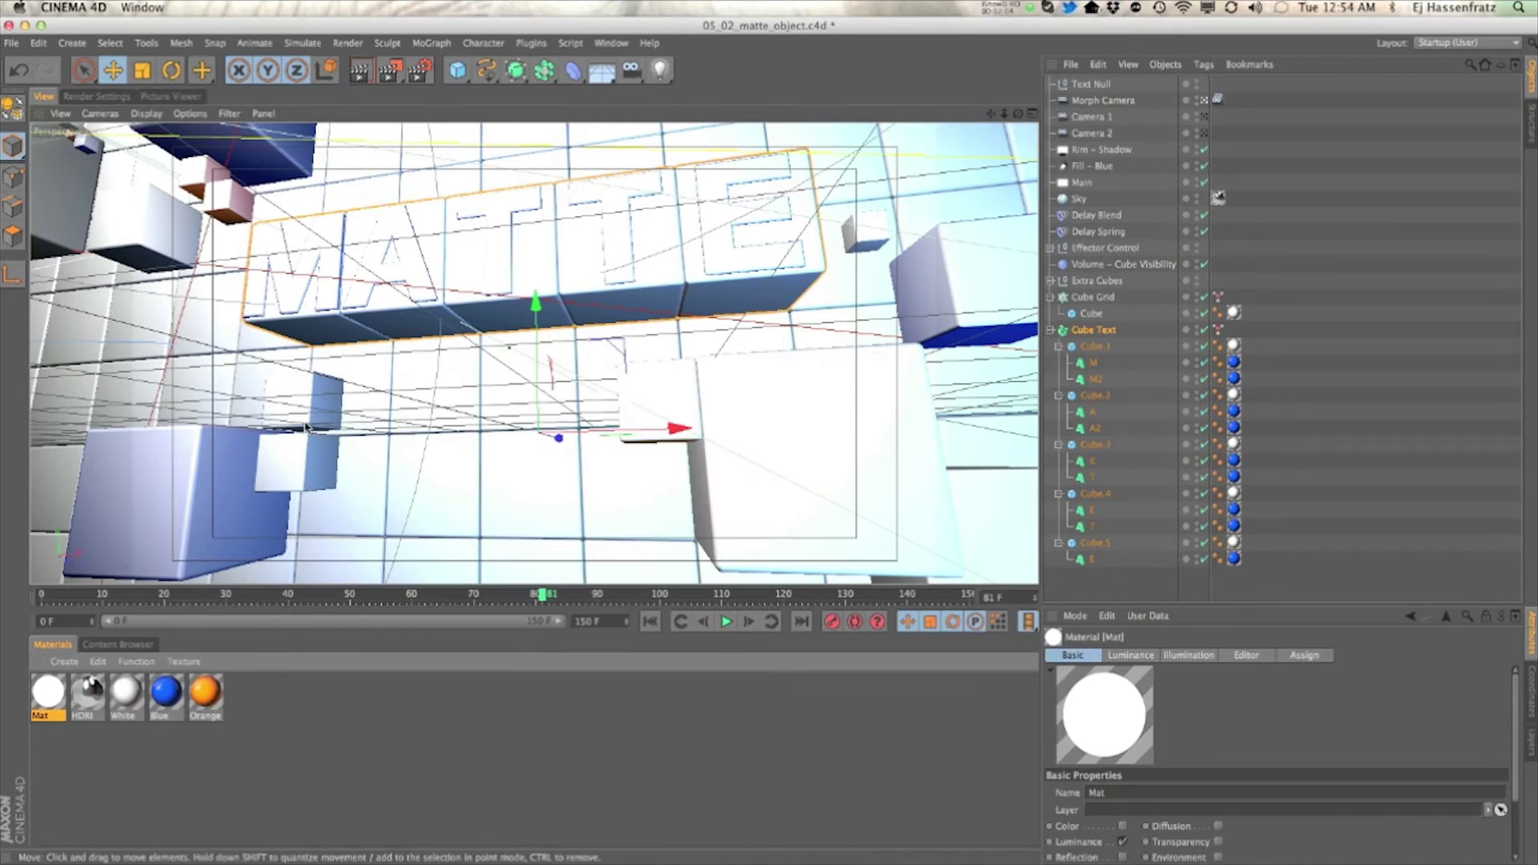
Duplicate the white Mat and set the copy's Luminance colour to black
ctrl+drag(48, 691, 89, 703)
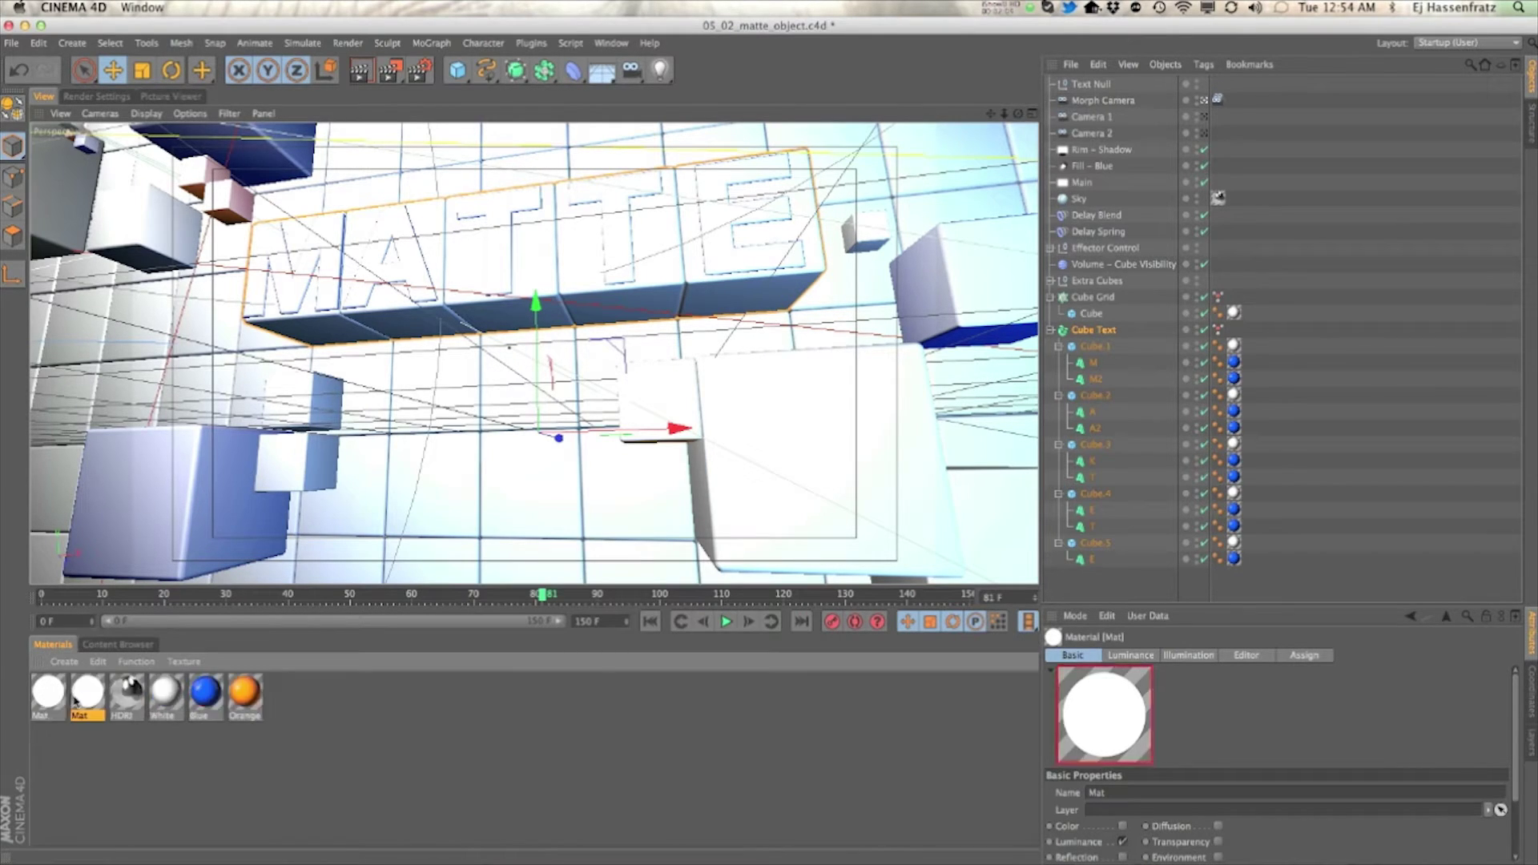
double_click(88, 703)
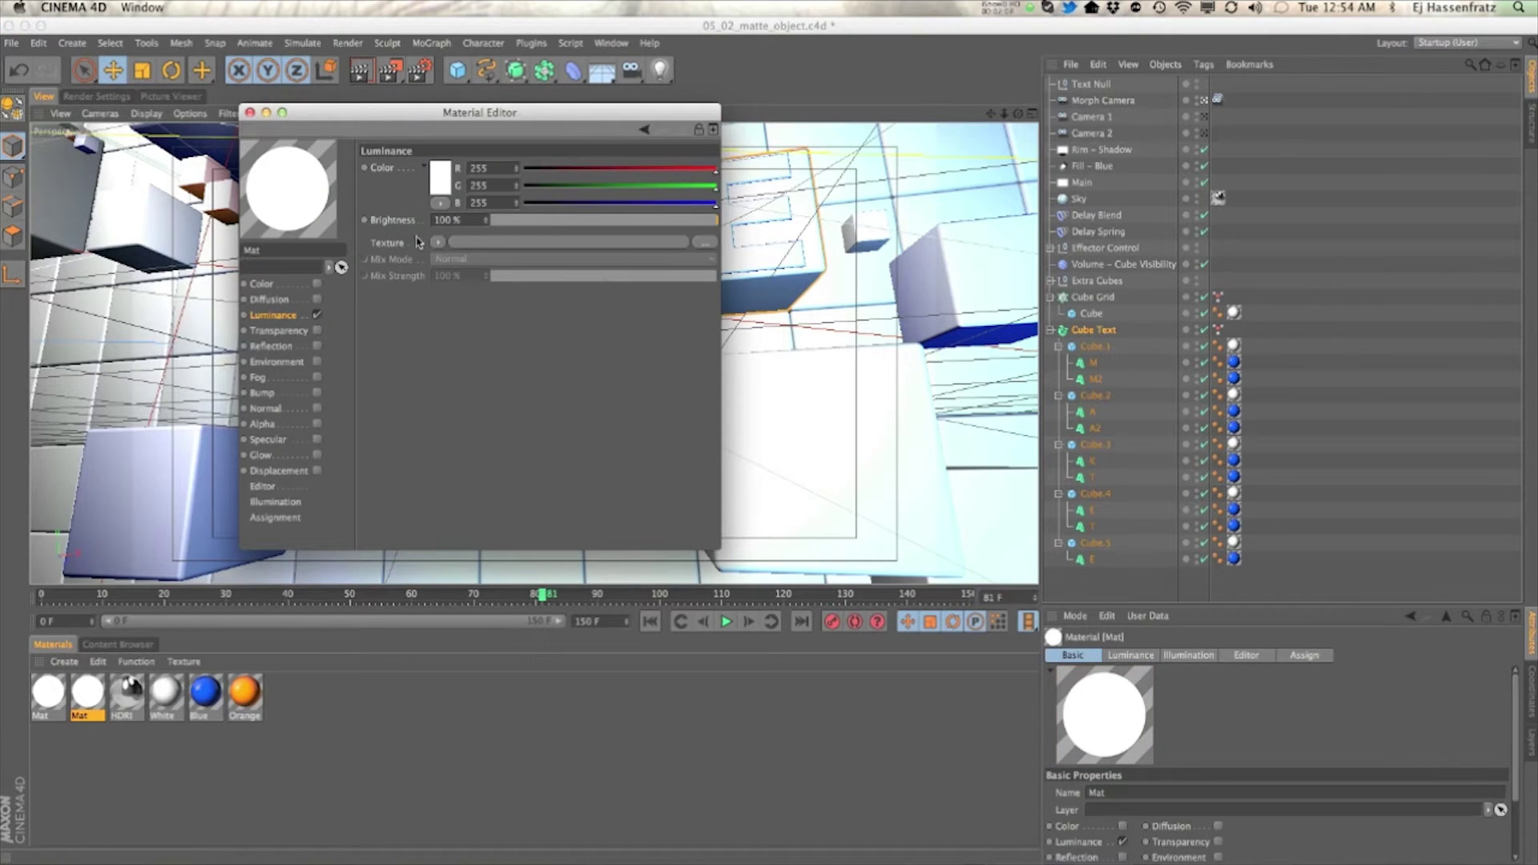
click(445, 188)
drag(445, 186, 444, 220)
click(472, 248)
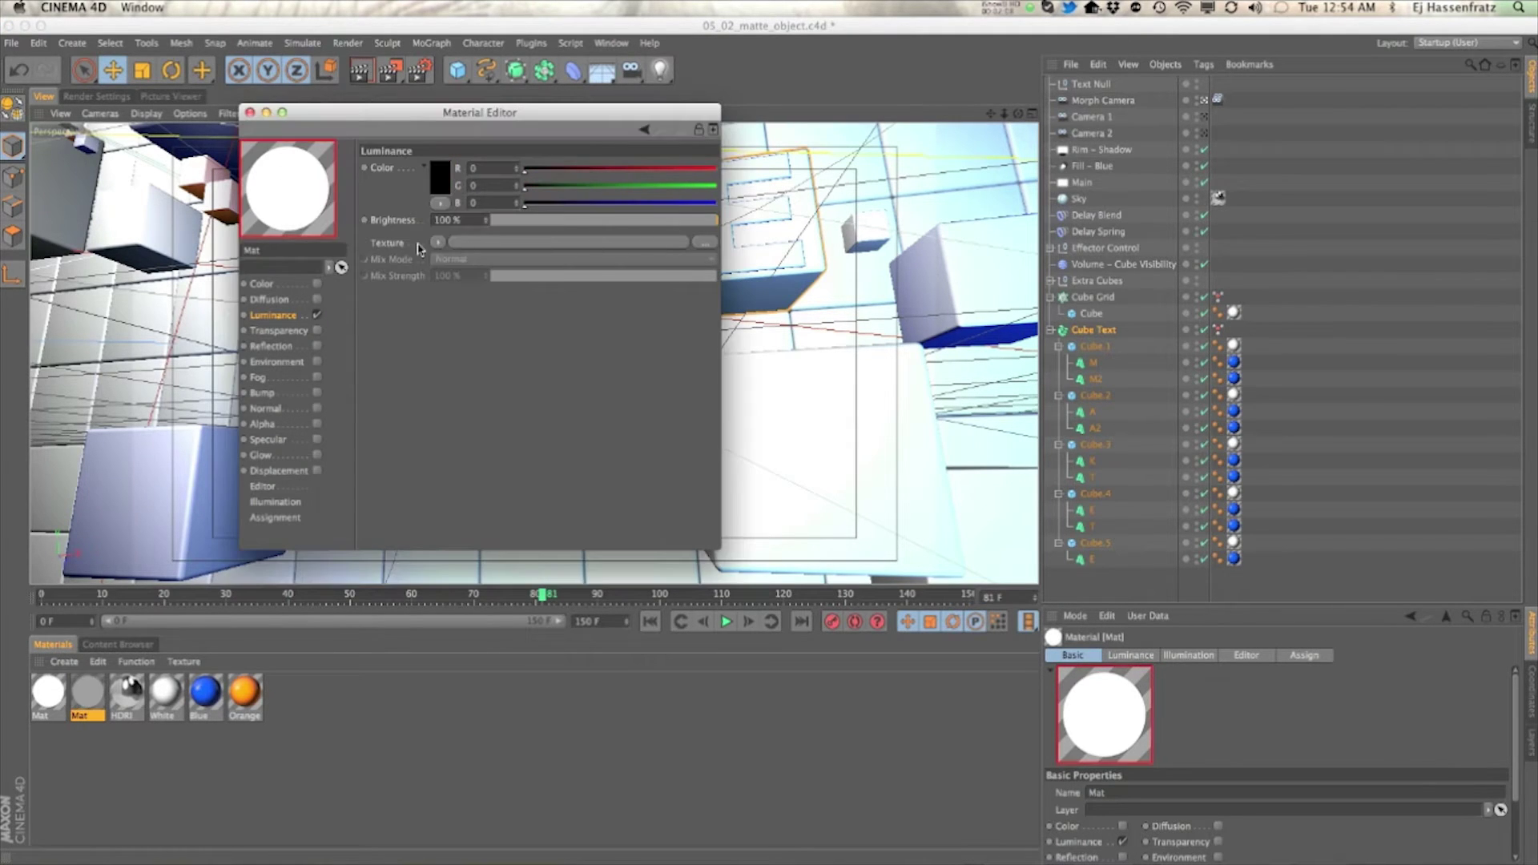
click(250, 112)
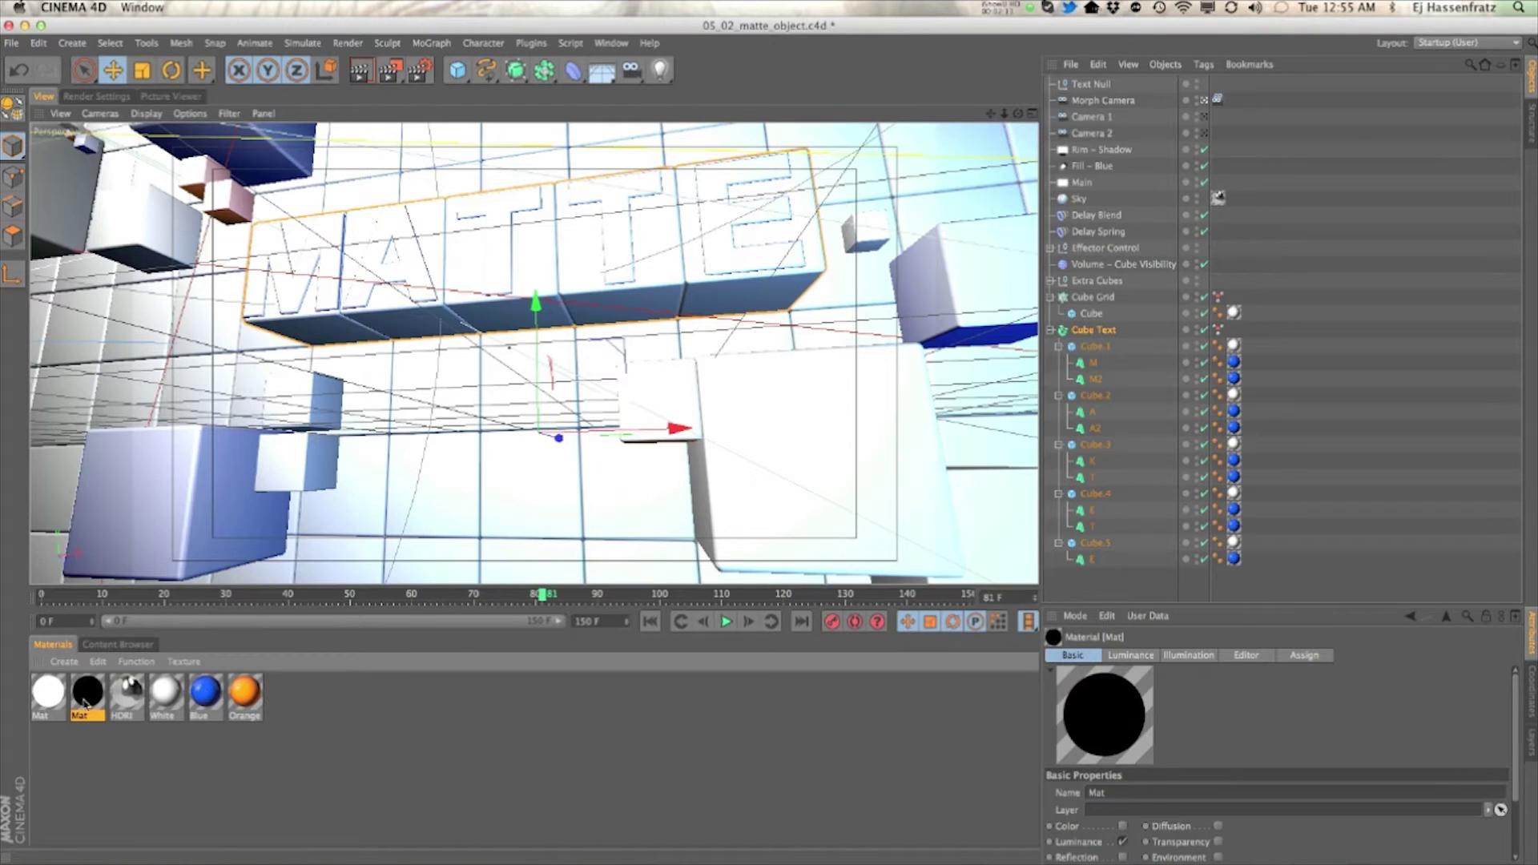
Ctrl-drag the white Mat onto Blue and the black Mat onto Orange in the Material Manager
ctrl+drag(61, 702, 226, 701)
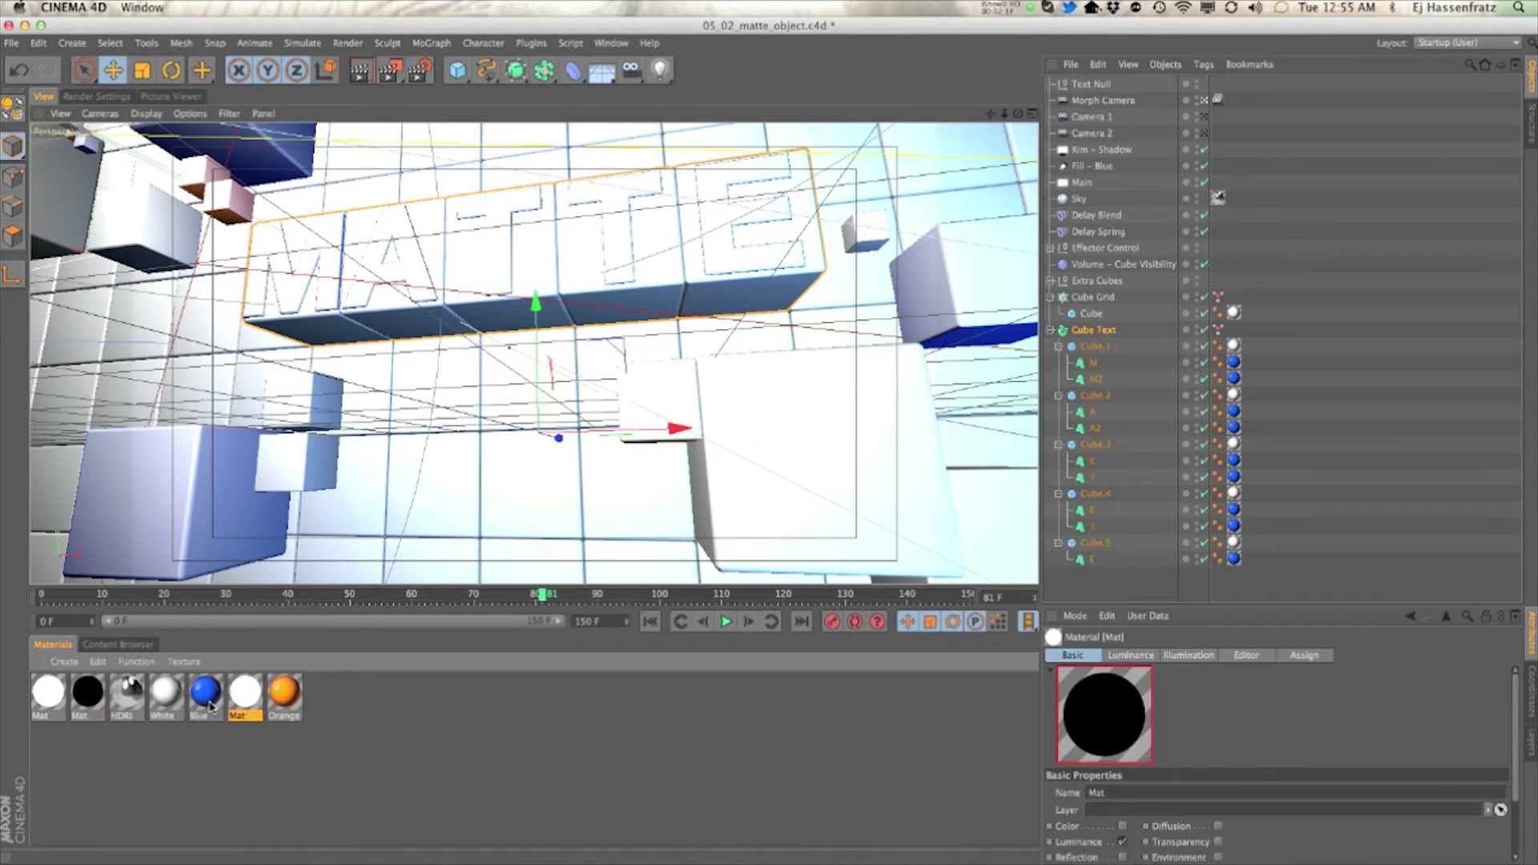
shift+click(206, 705)
ctrl+click(206, 705)
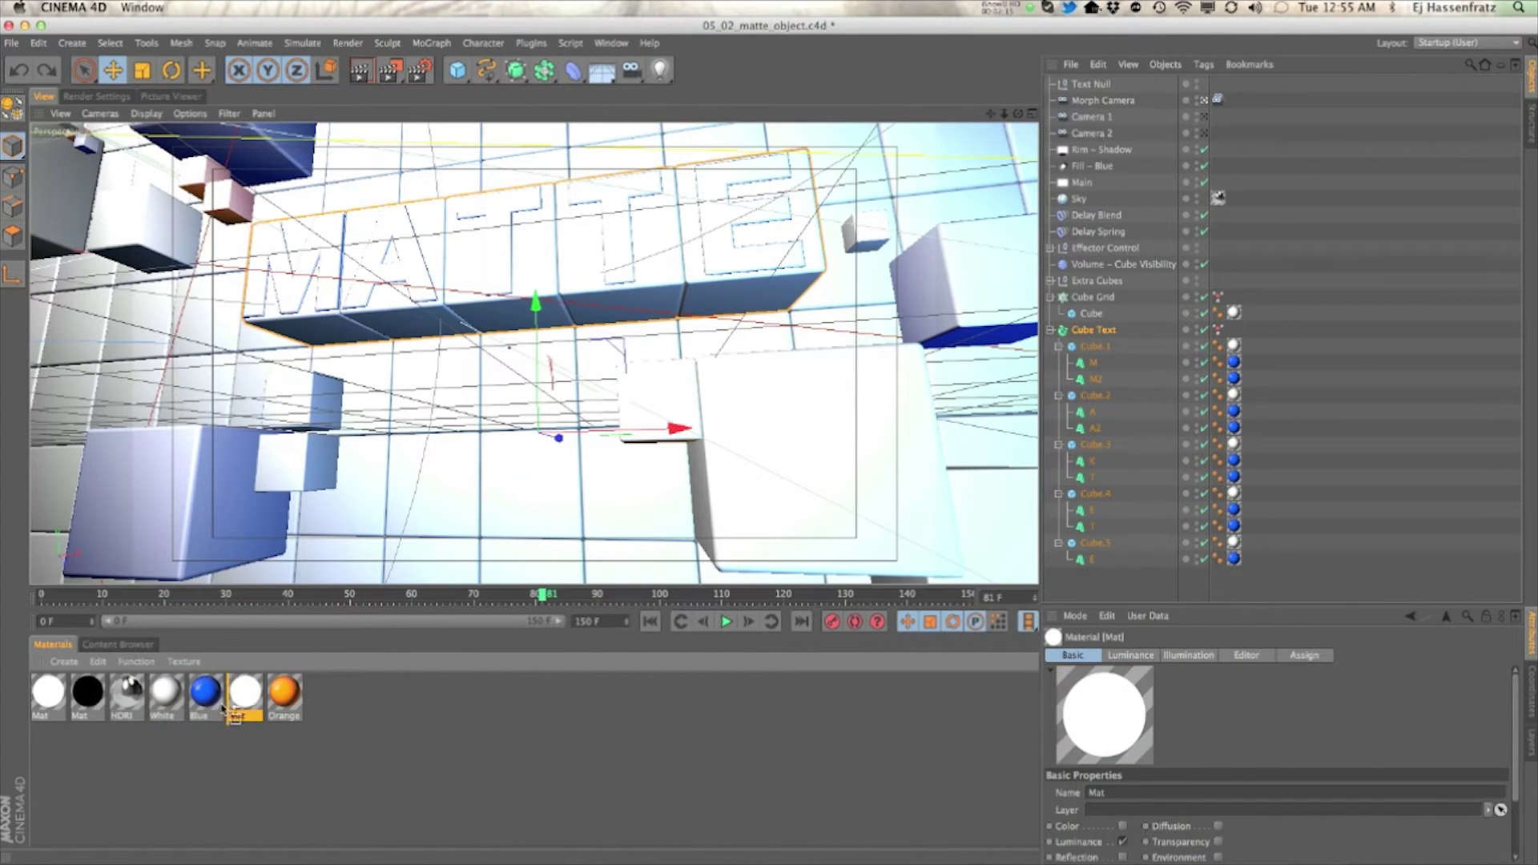
alt+drag(207, 705, 207, 706)
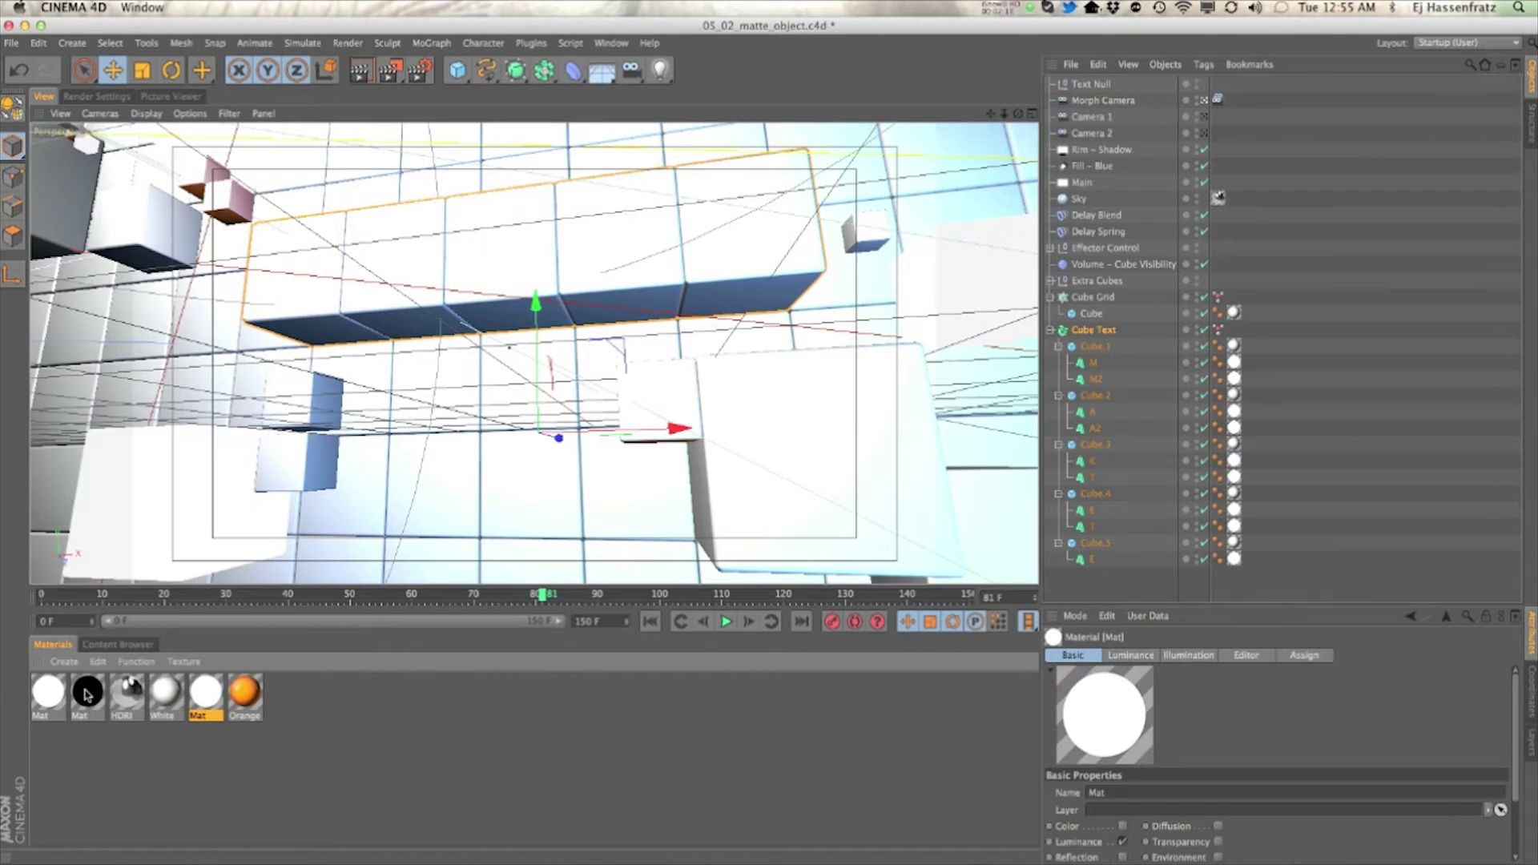
alt+drag(88, 690, 131, 703)
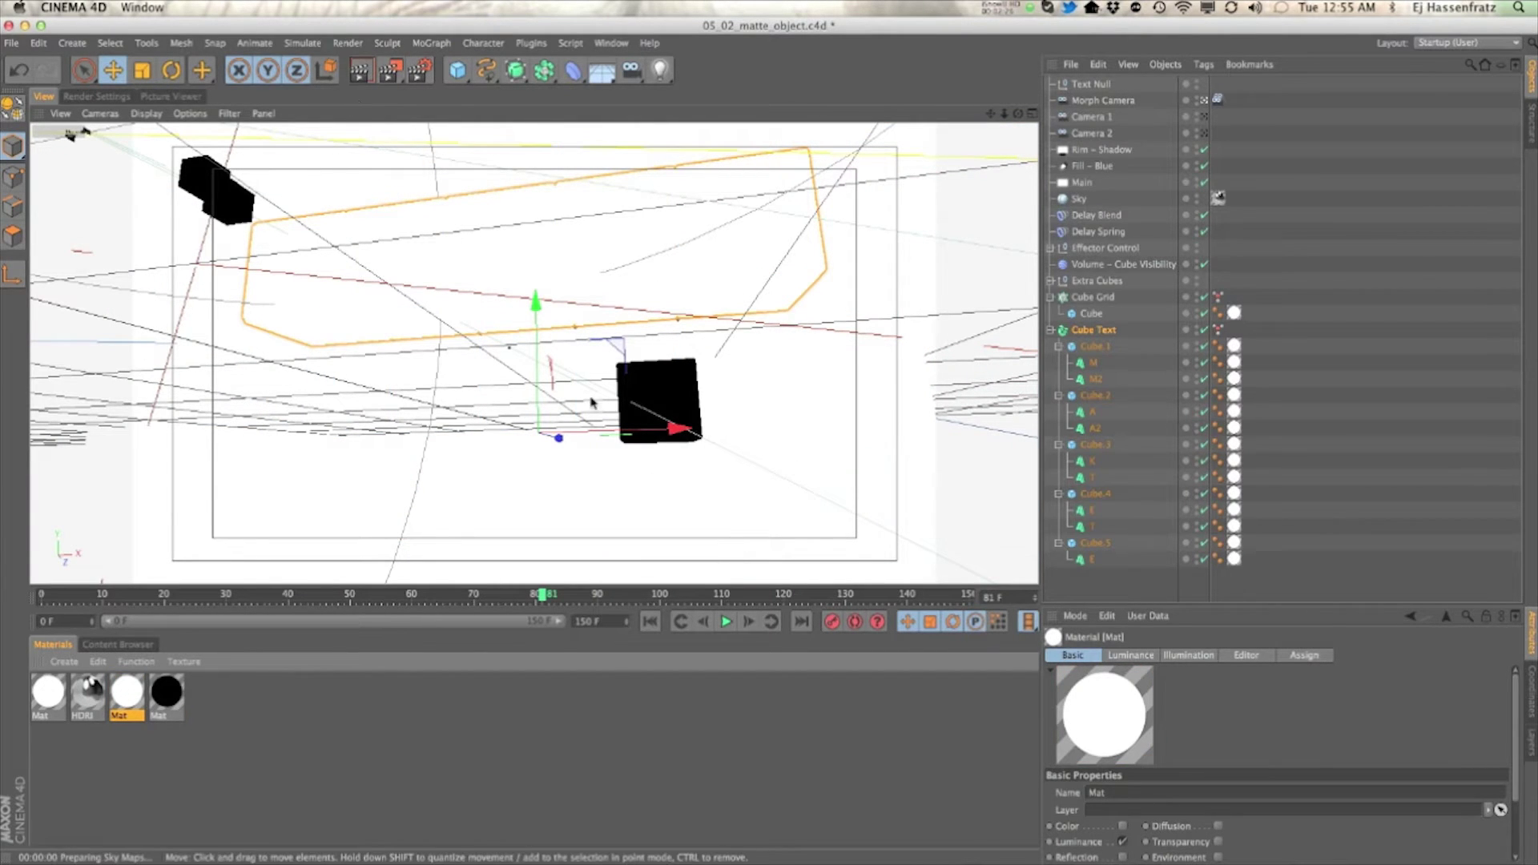
Turn off Ambient Occlusion in Render Settings and undo both material replacements
click(417, 80)
click(37, 343)
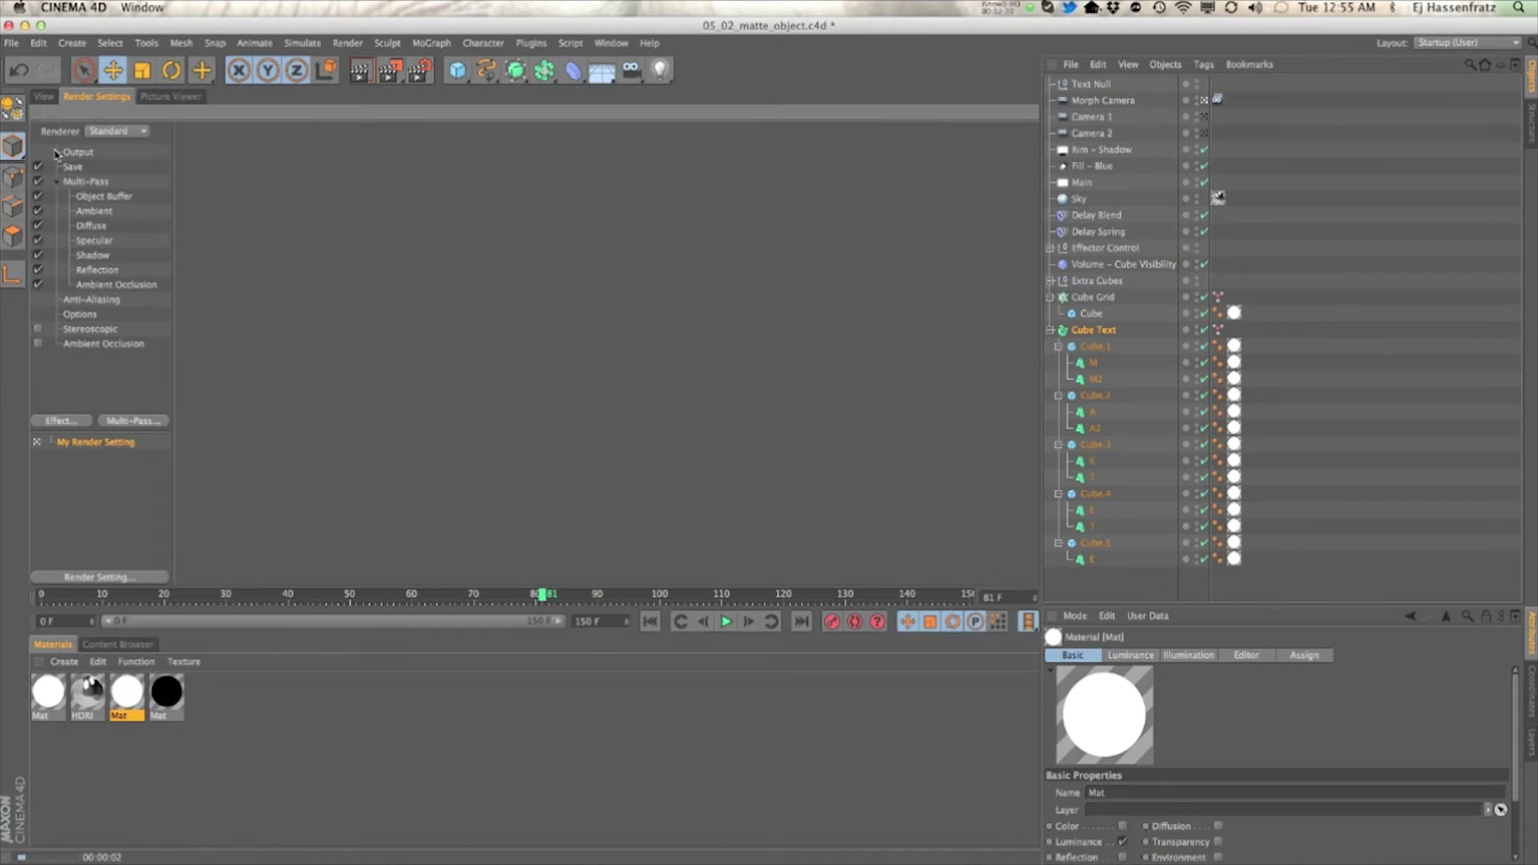
click(50, 100)
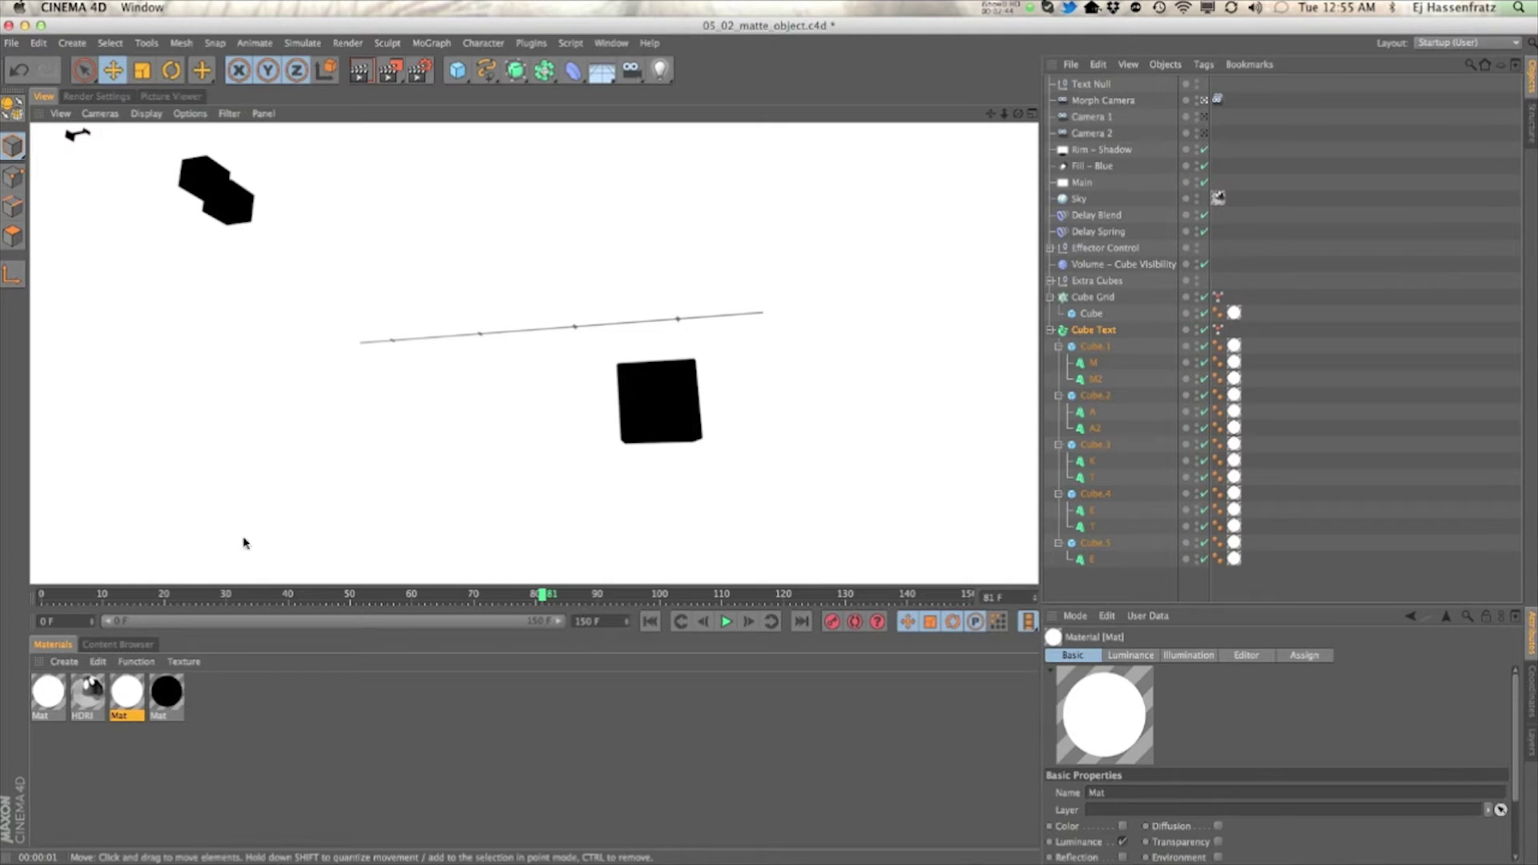
key(super+z)
key(super+z)
key(super+z)
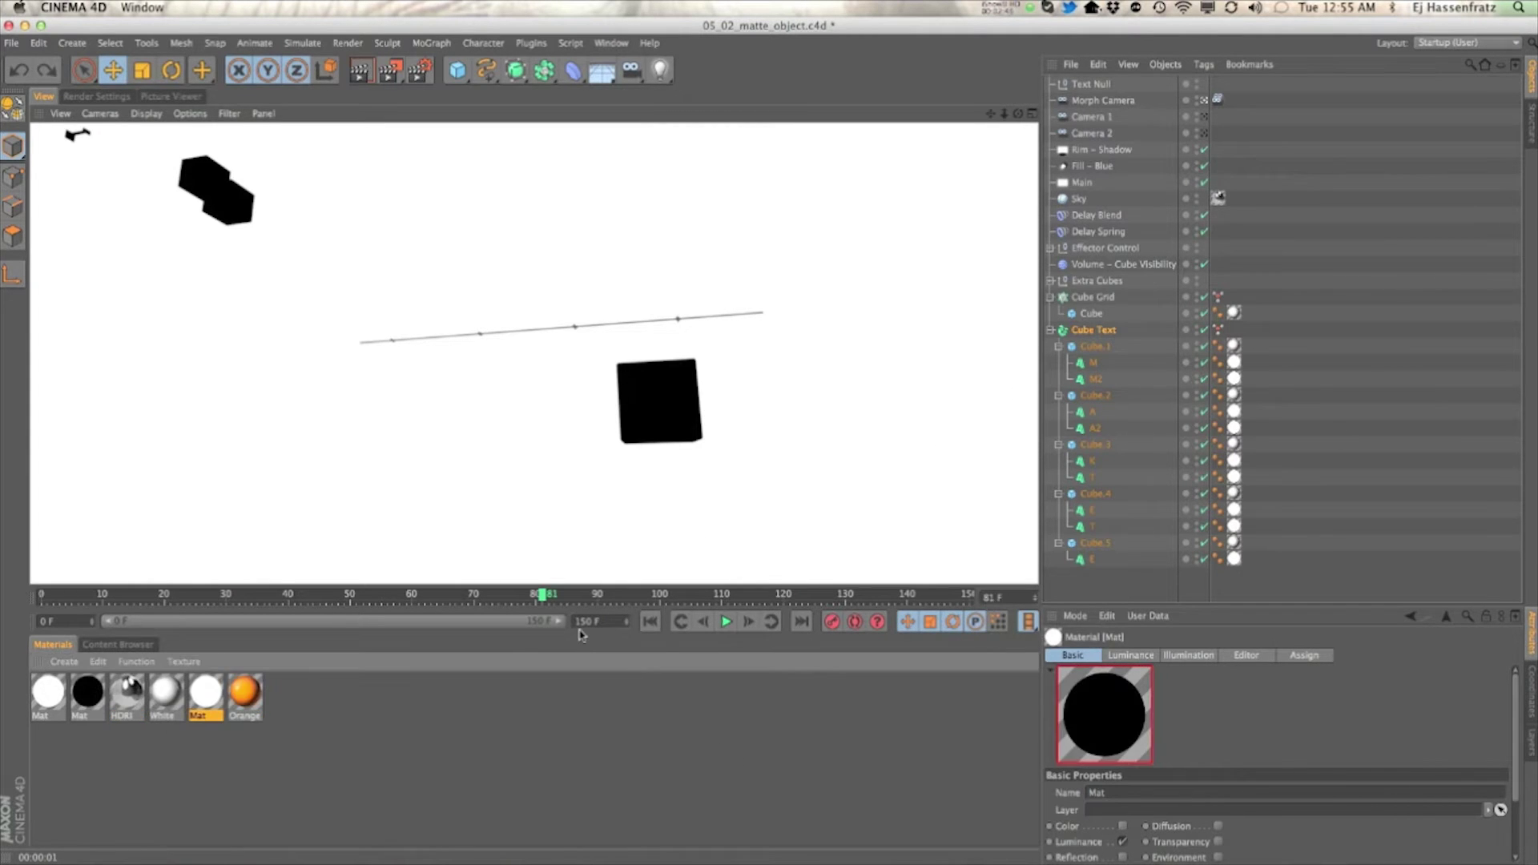
key(super+shift+z)
key(super+shift+z)
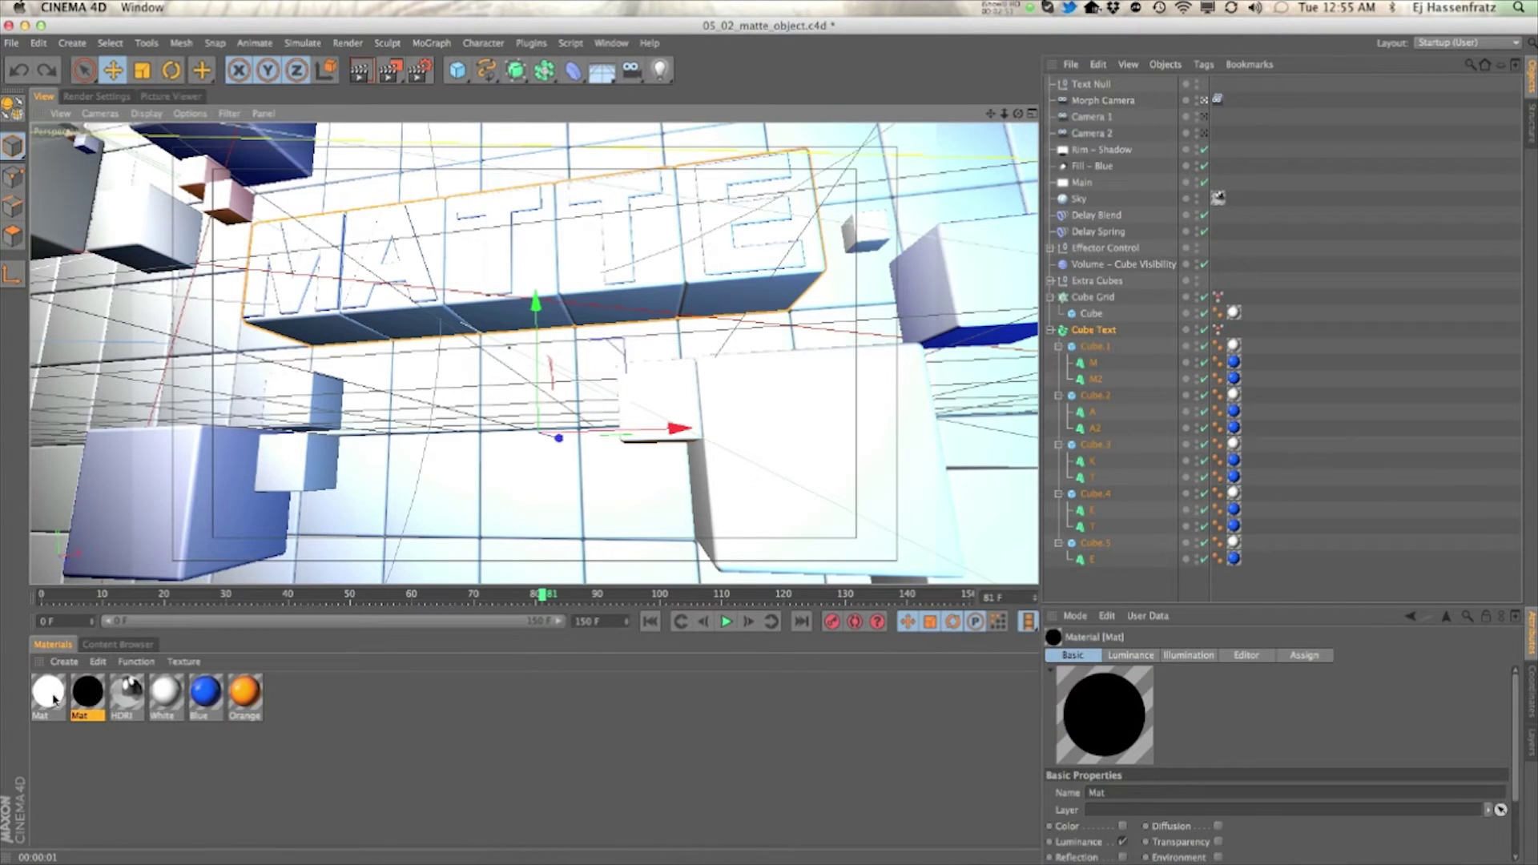
drag(57, 701, 1234, 478)
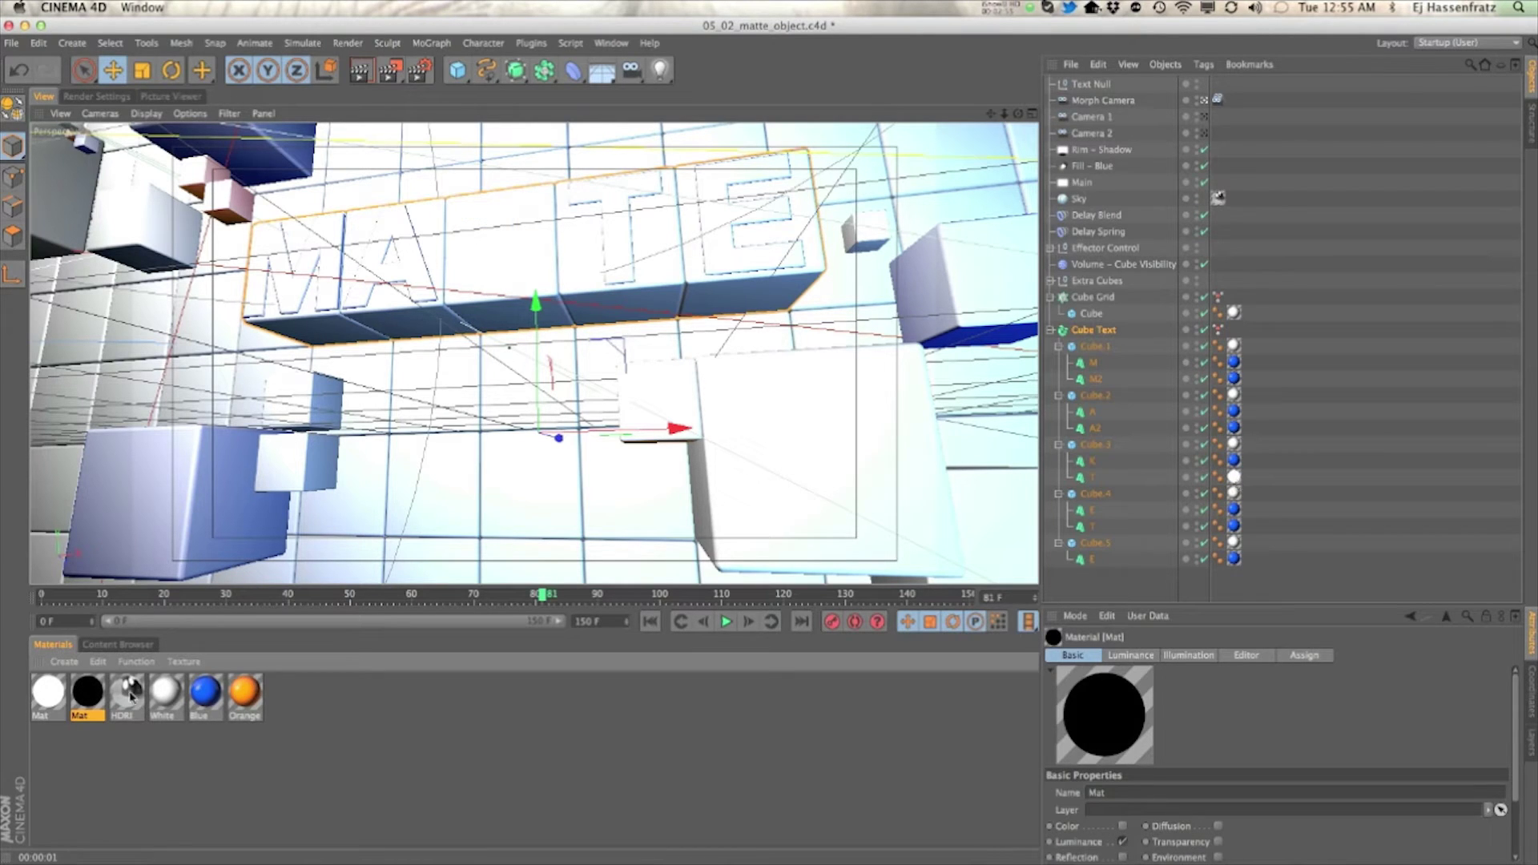
drag(88, 703, 1234, 474)
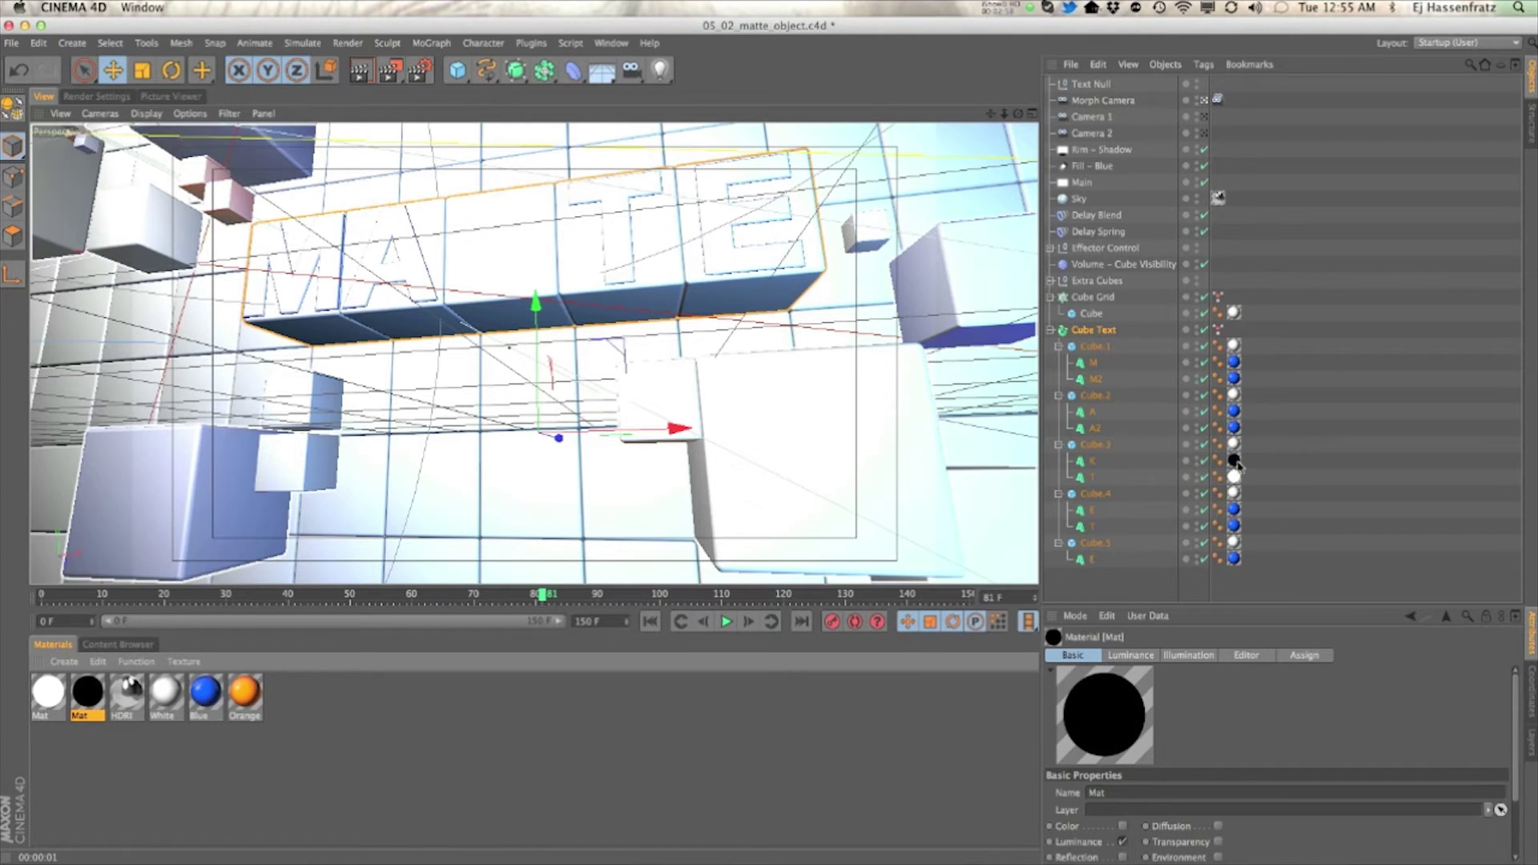
key(super+z)
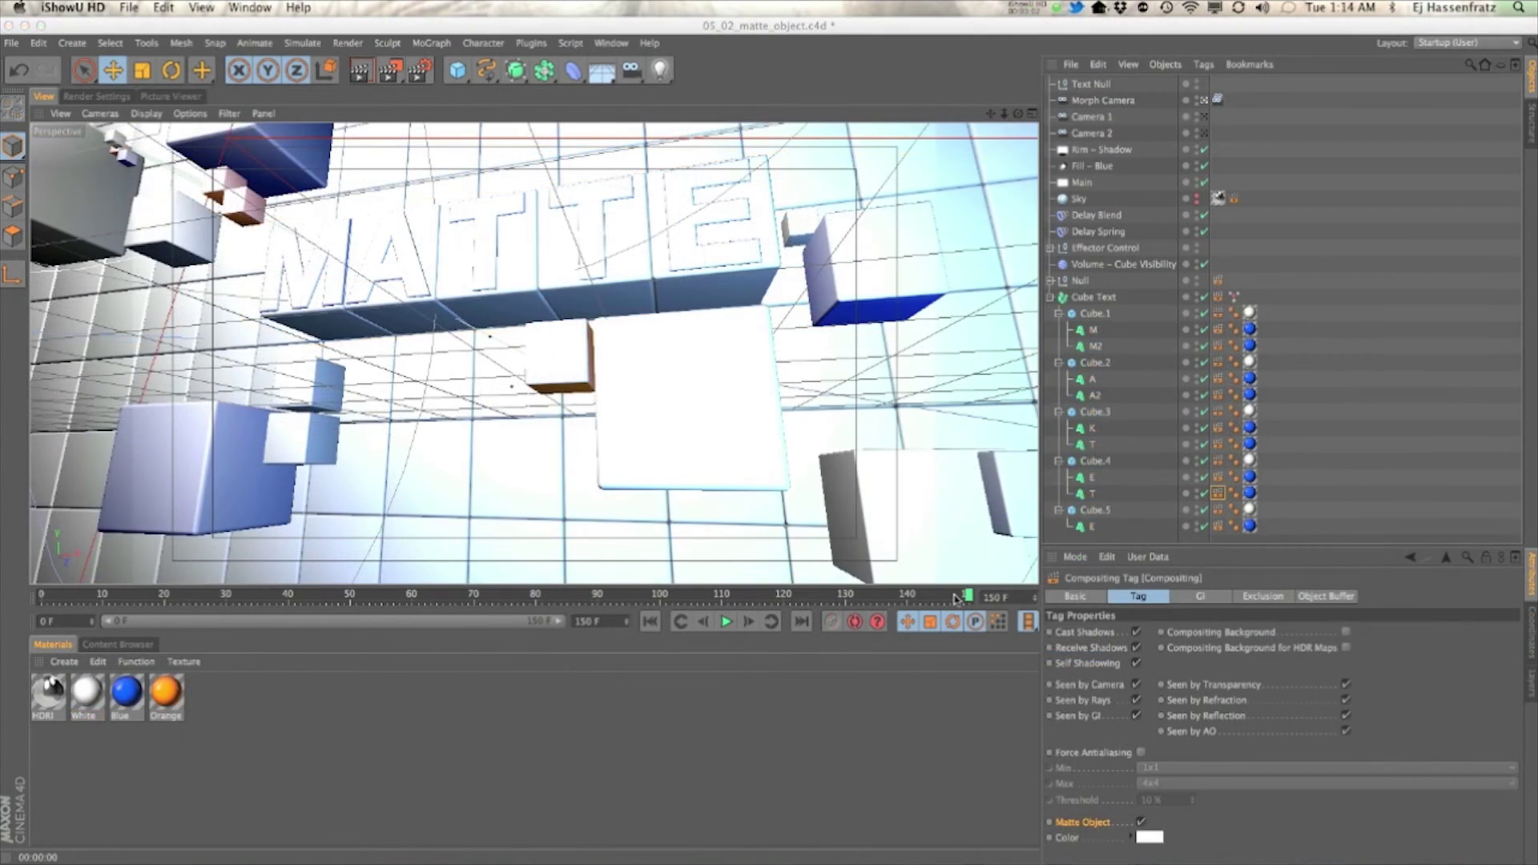
drag(955, 599, 145, 616)
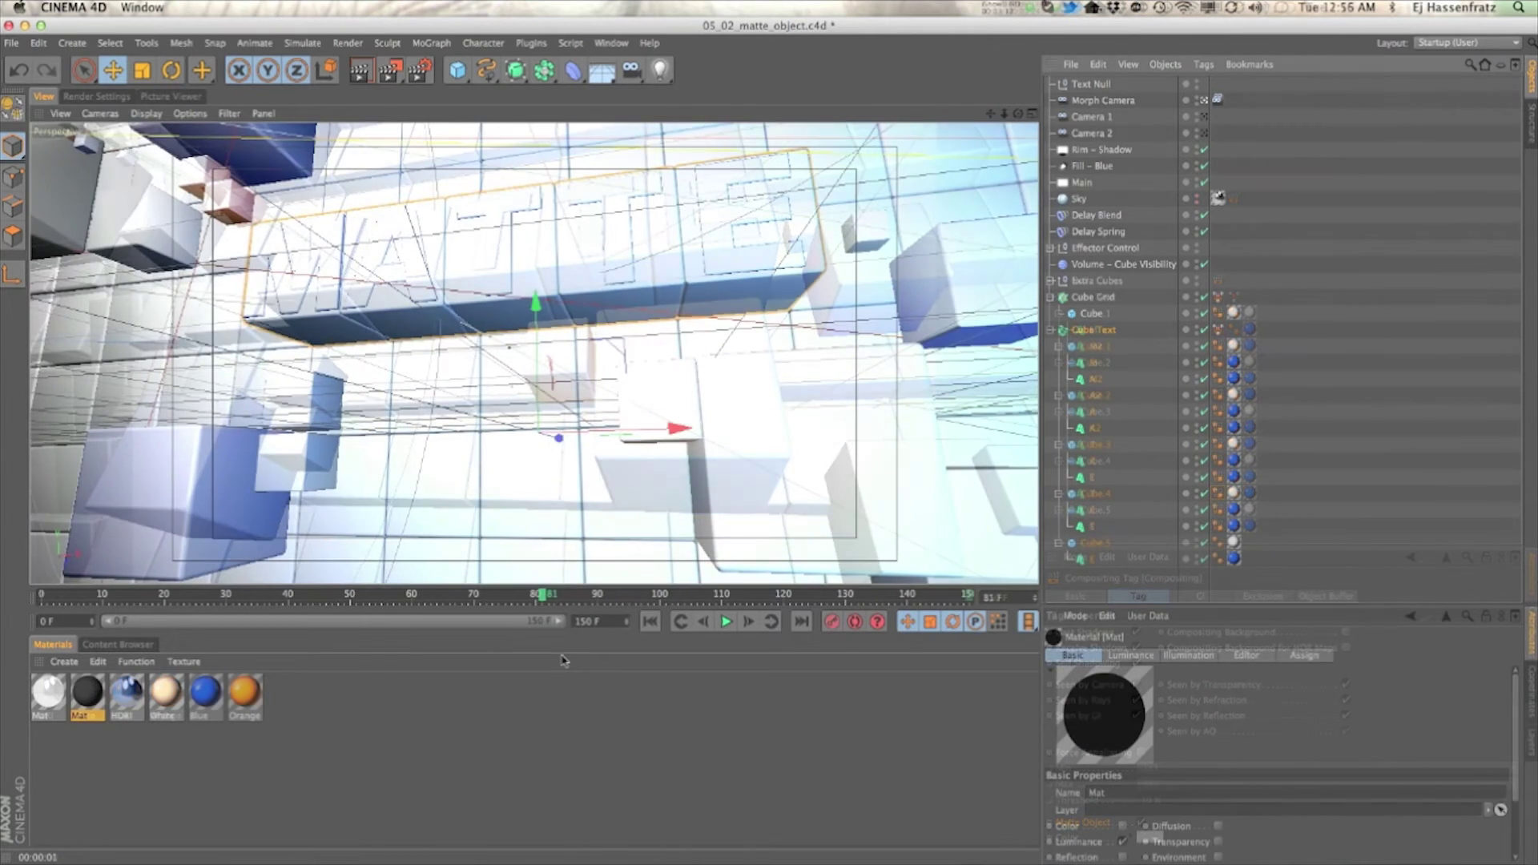
click(88, 703)
Delete both Mat materials from the Material Manager
key(Delete)
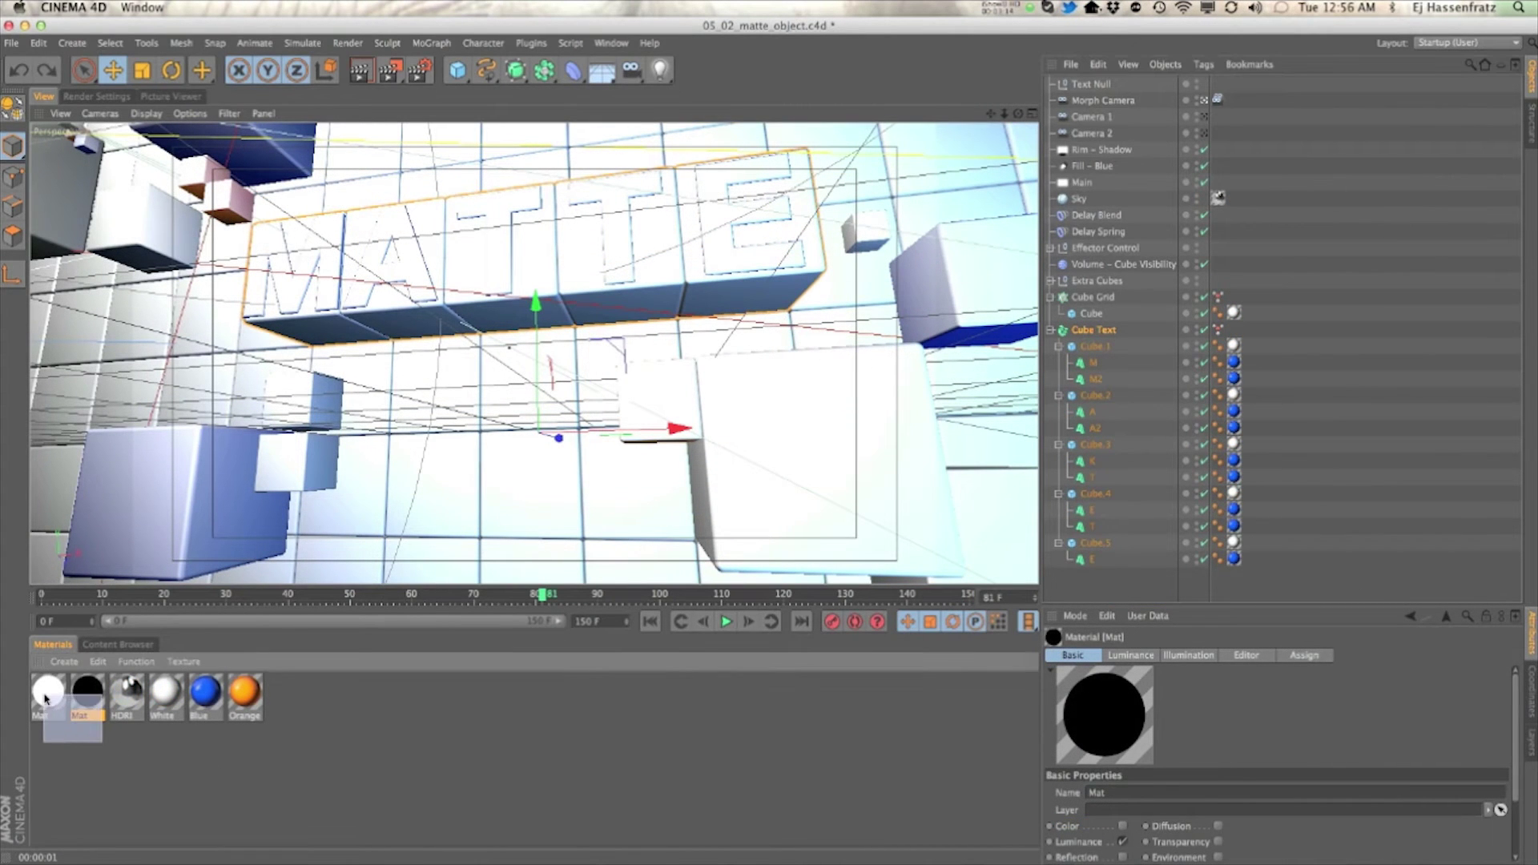
click(46, 695)
key(Delete)
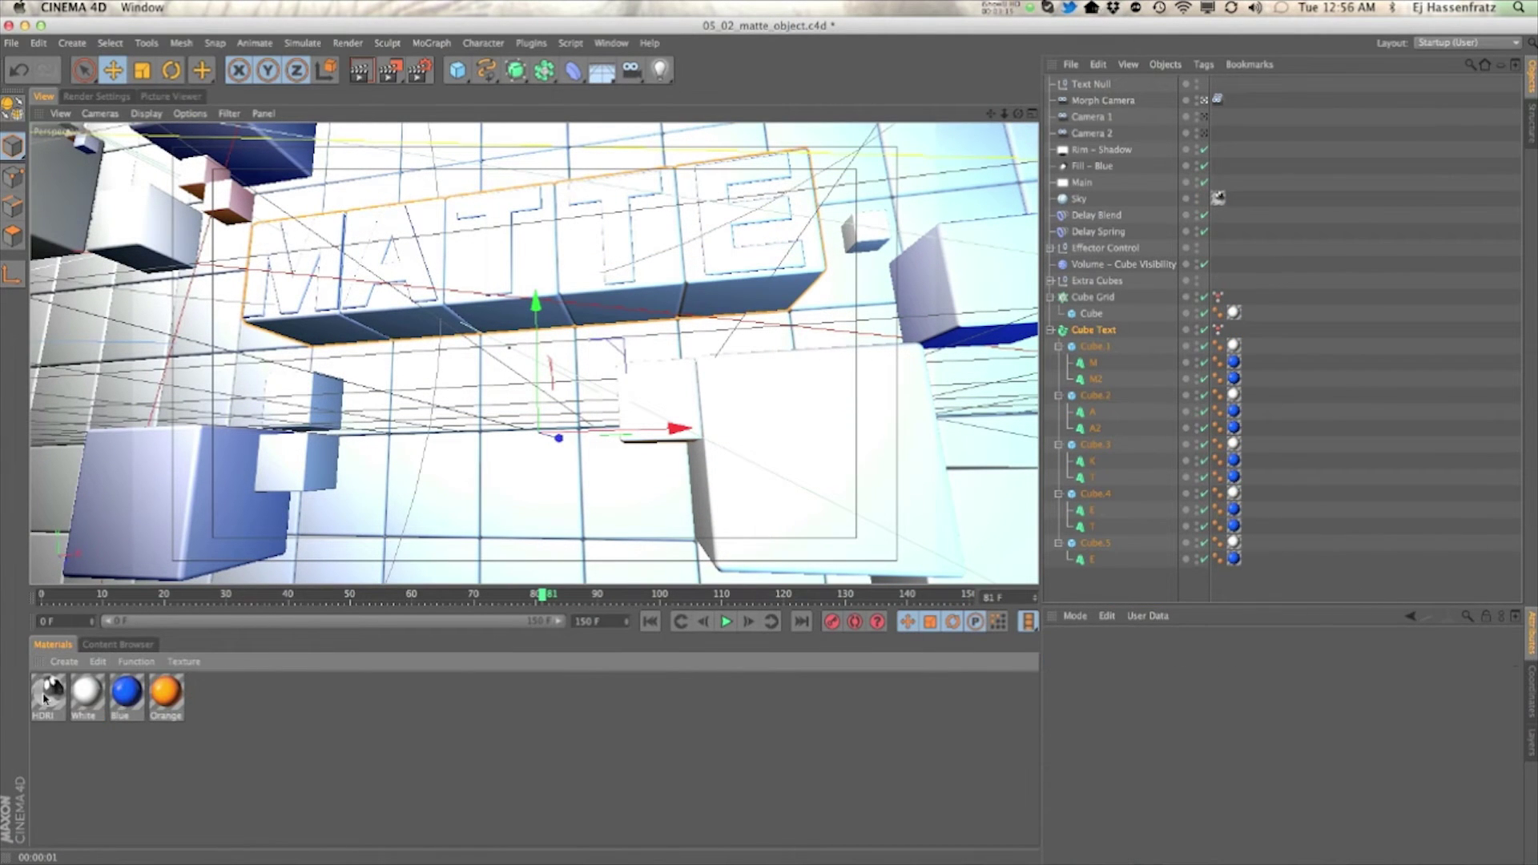
Add a Compositing tag to Cube Text and enable its Matte Object option with black colour
right_click(1102, 332)
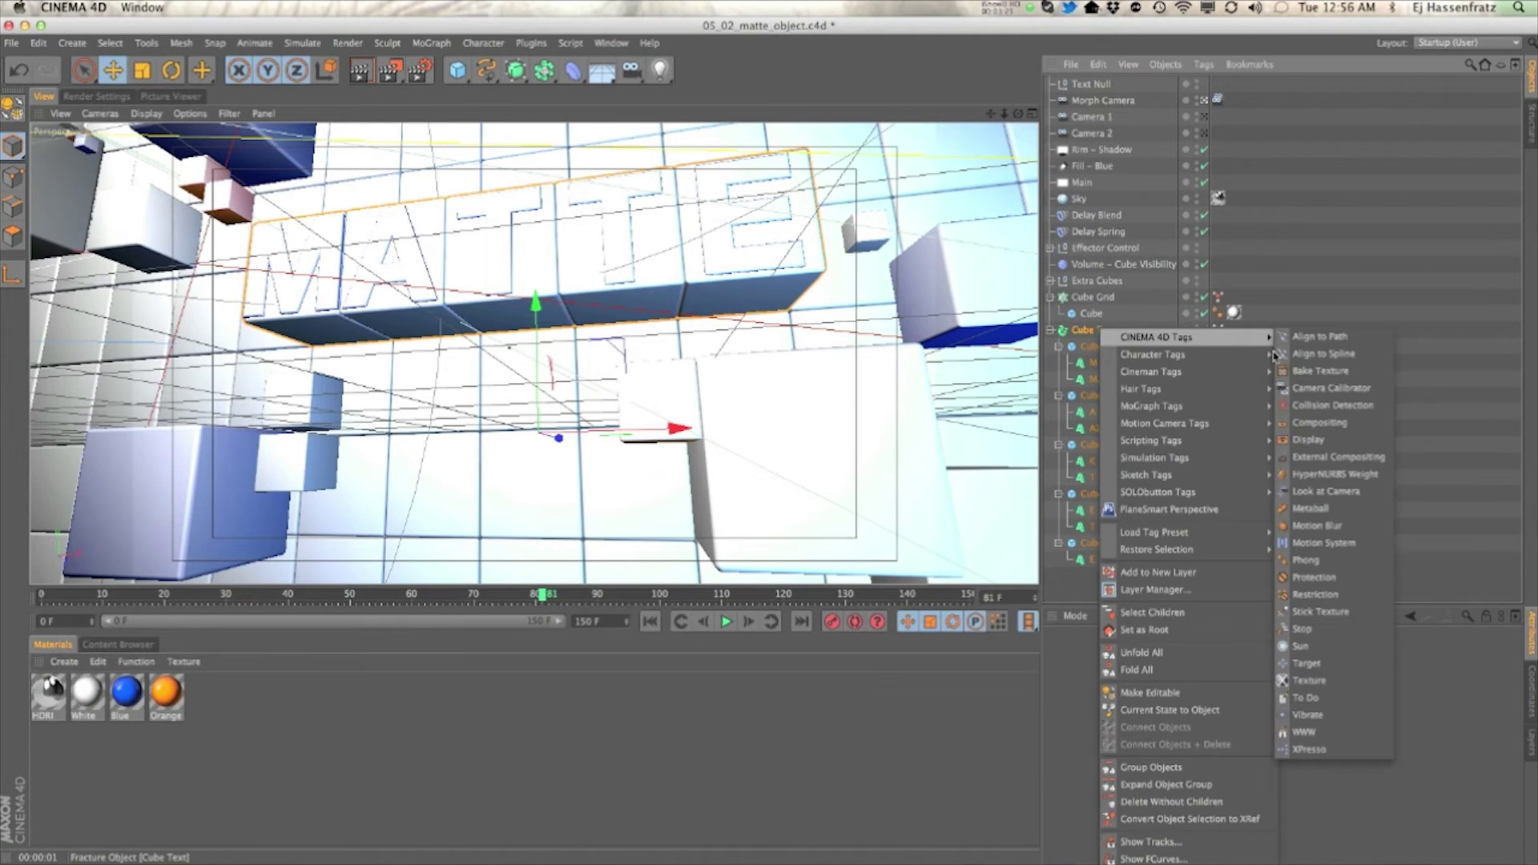
click(1320, 422)
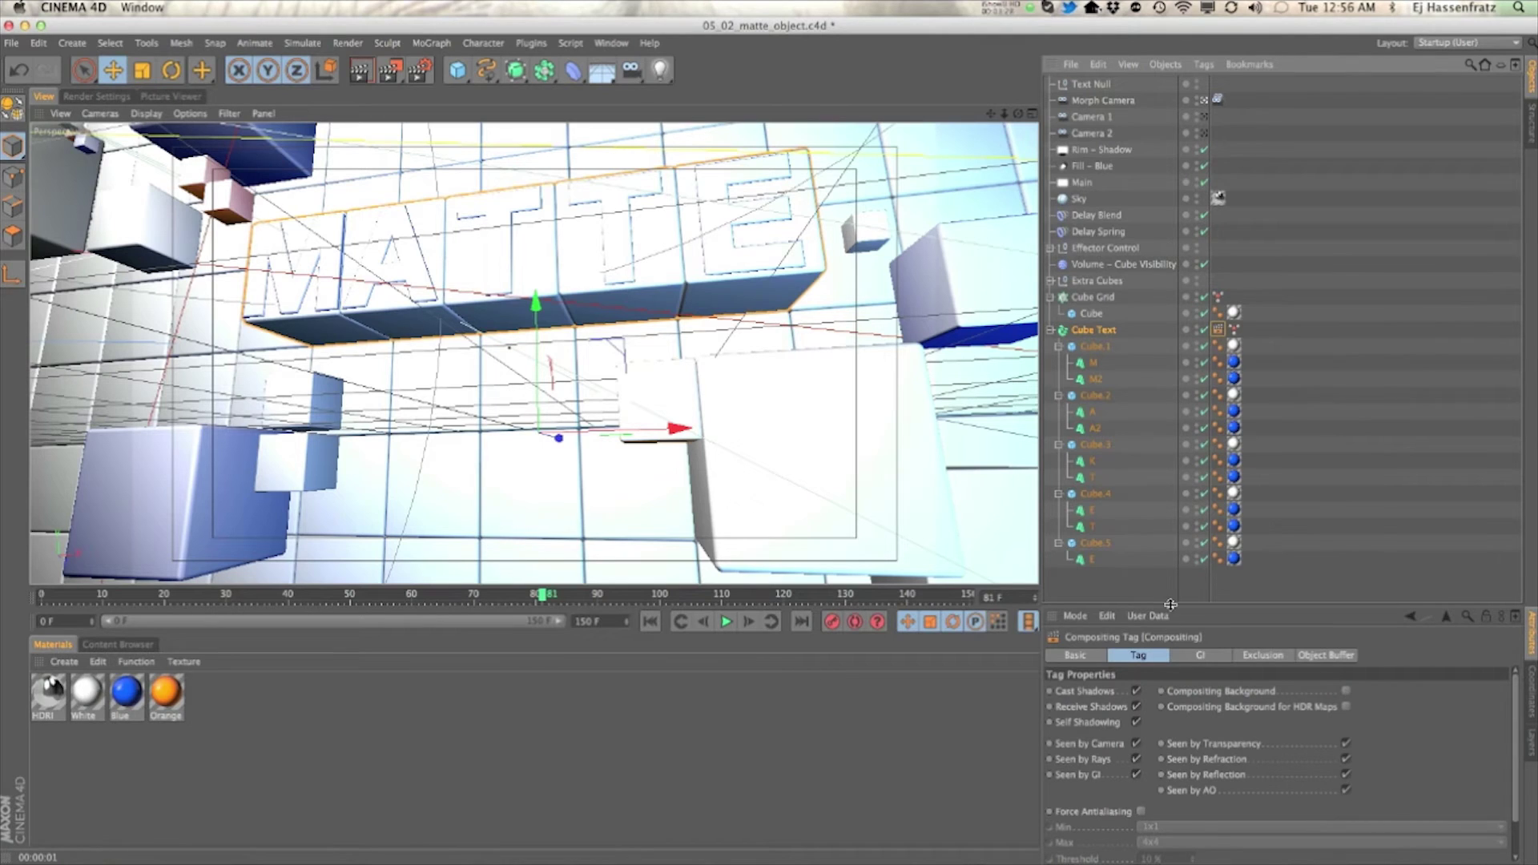
drag(1175, 602, 1175, 536)
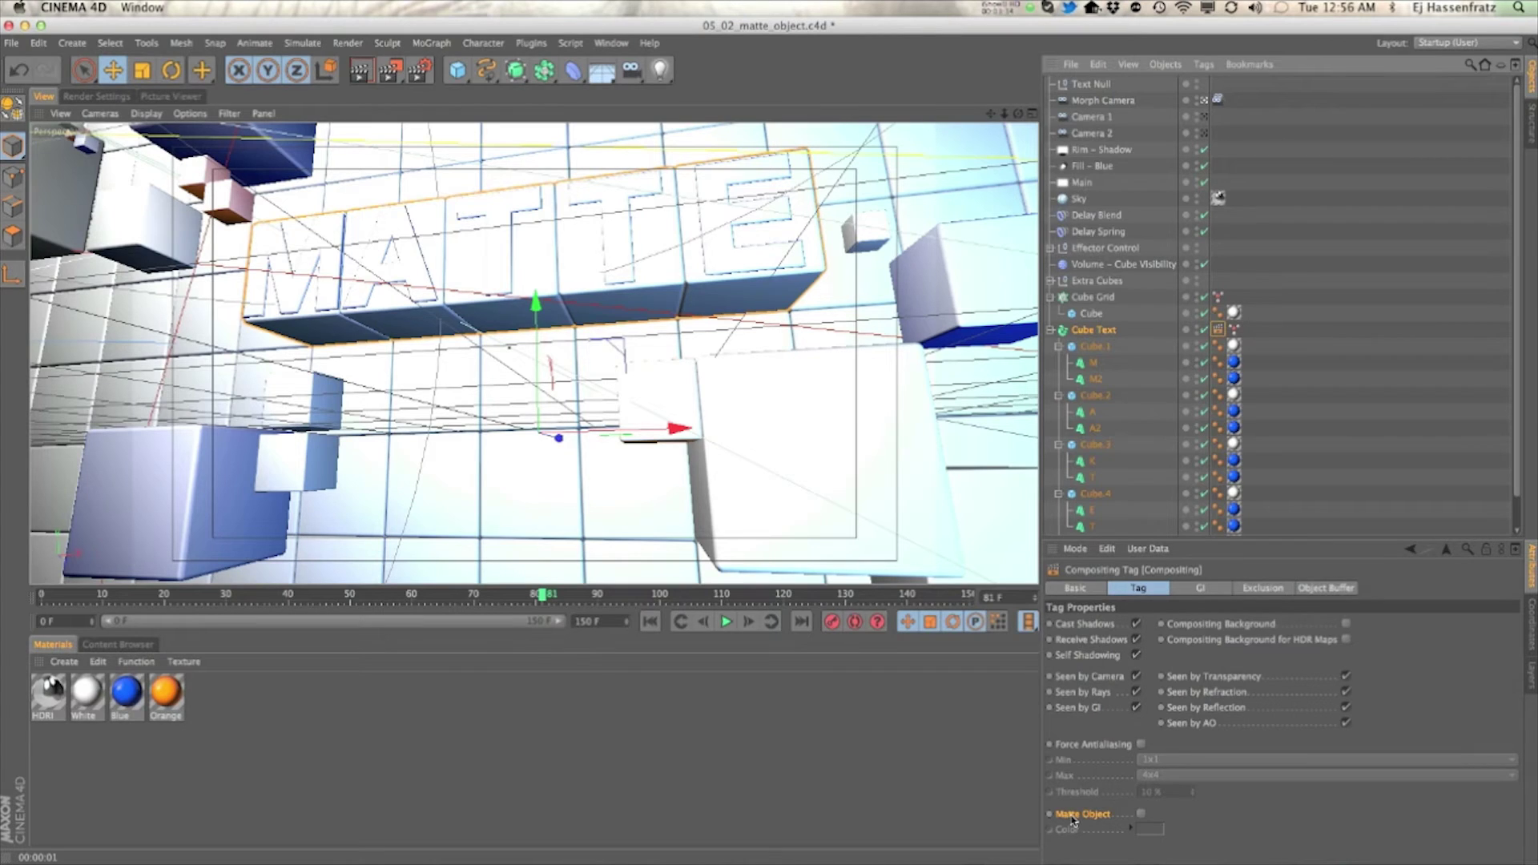
click(1142, 814)
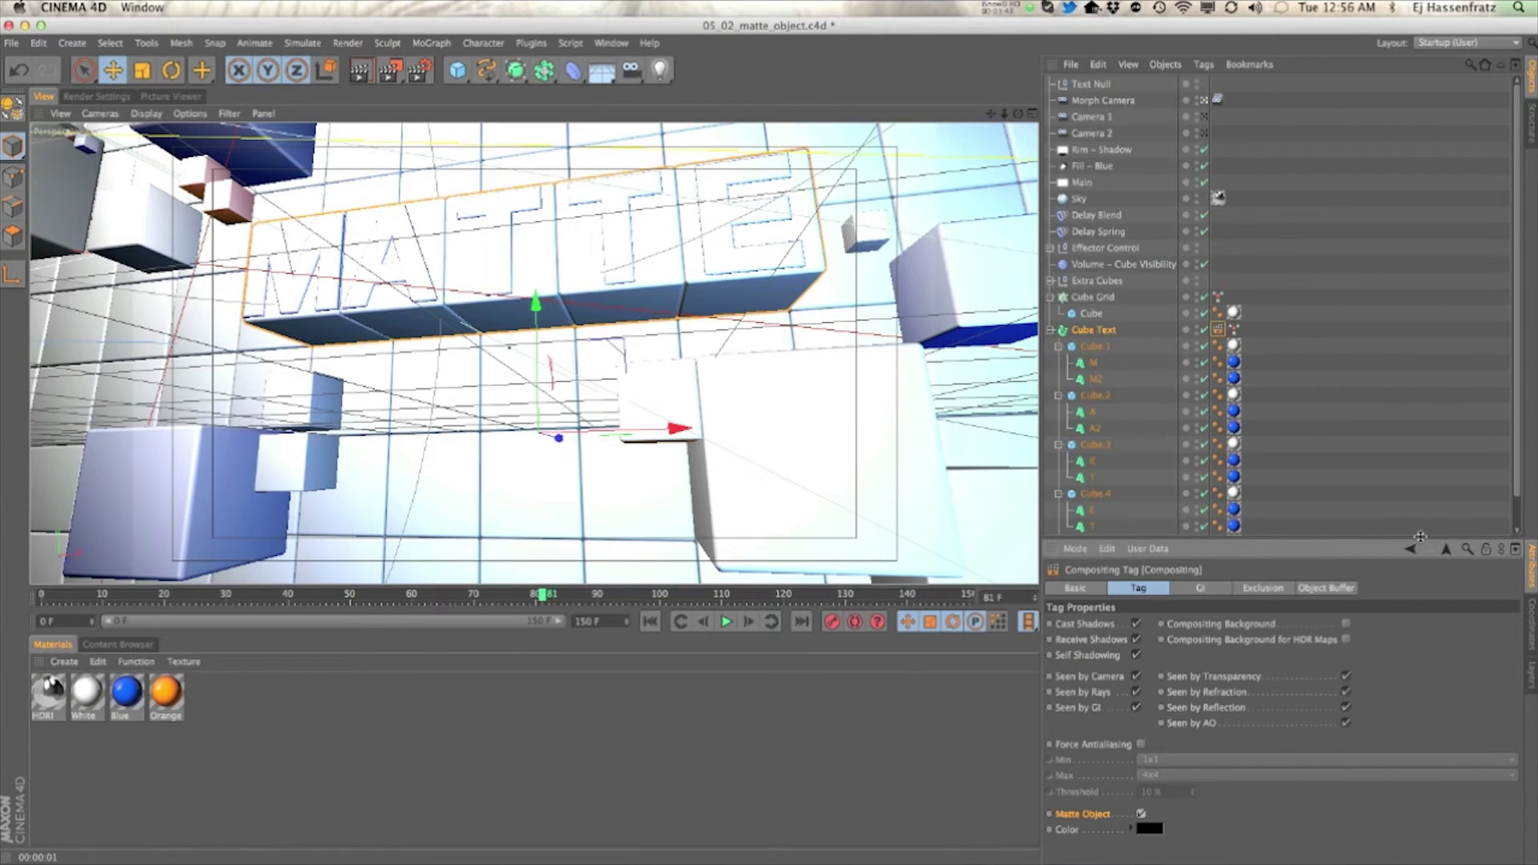
drag(1385, 536, 1385, 584)
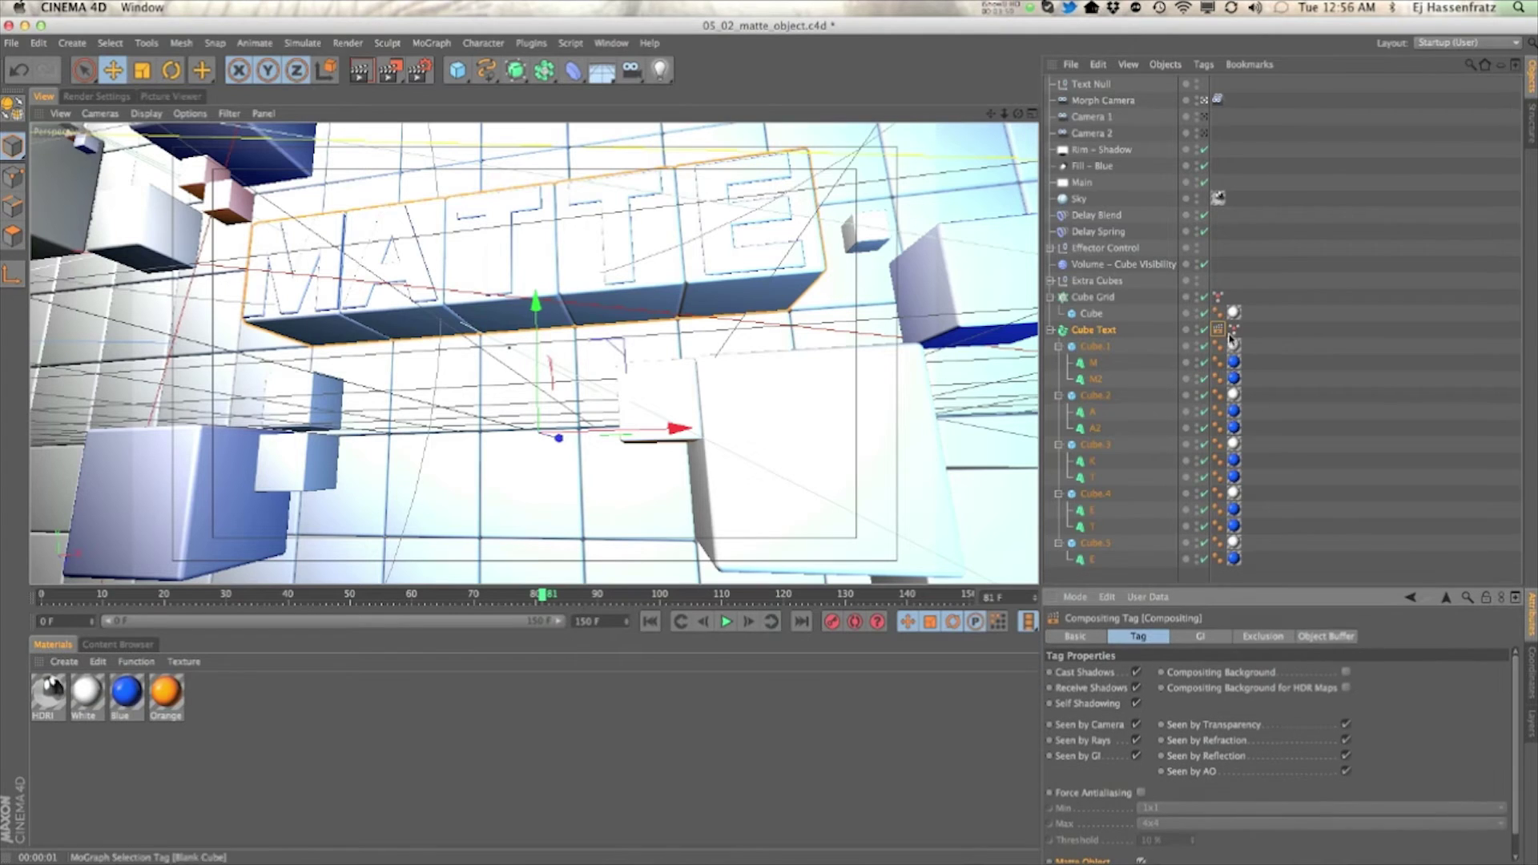
click(1087, 335)
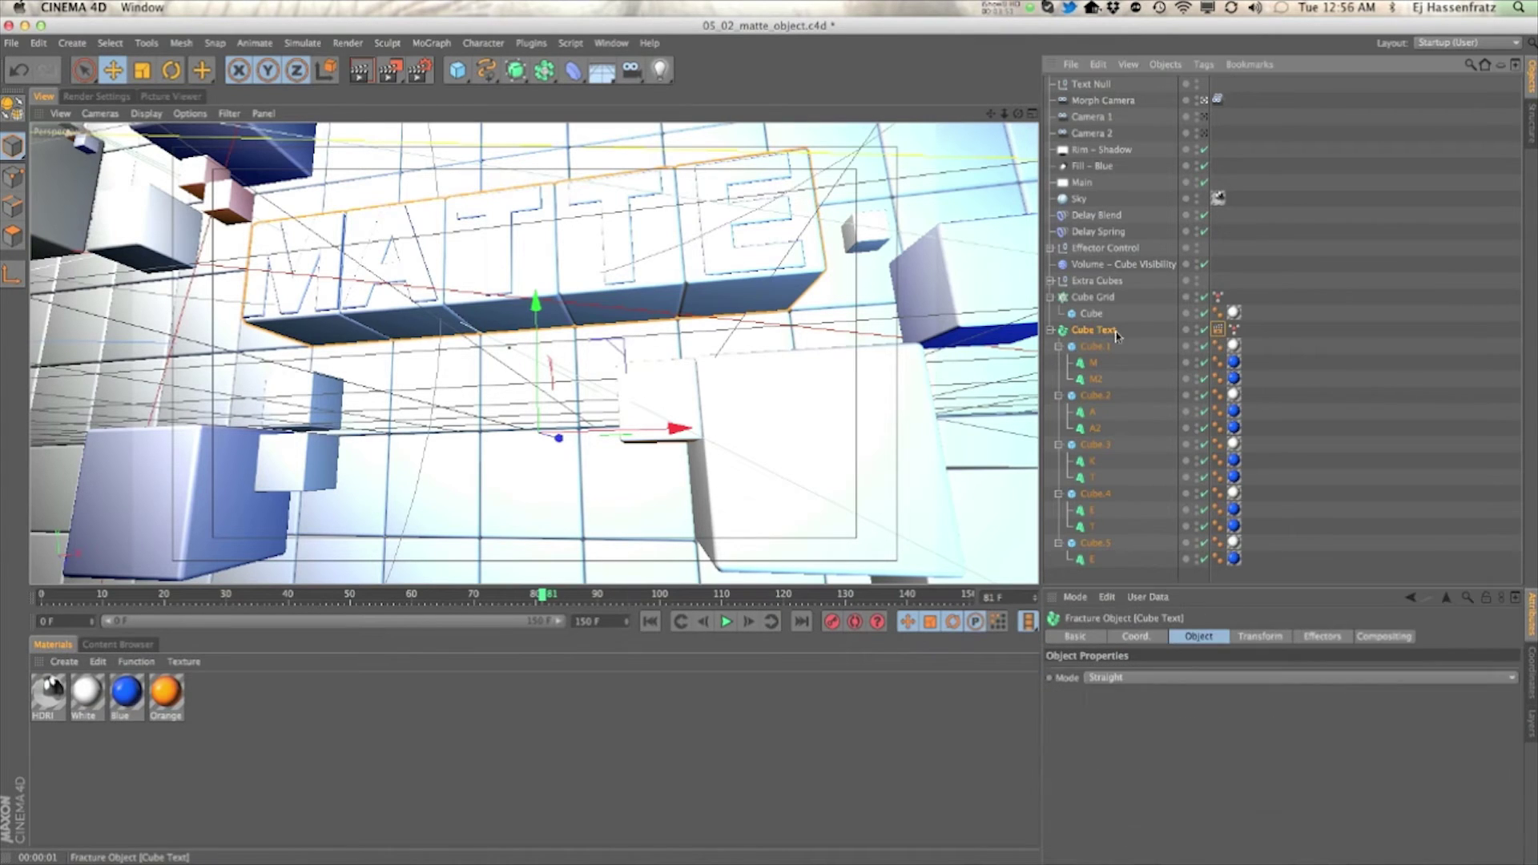
right_click(1218, 330)
Copy Cube Text's matte Compositing tag to all its children and check the copies on Cube.1 and A2
click(1249, 452)
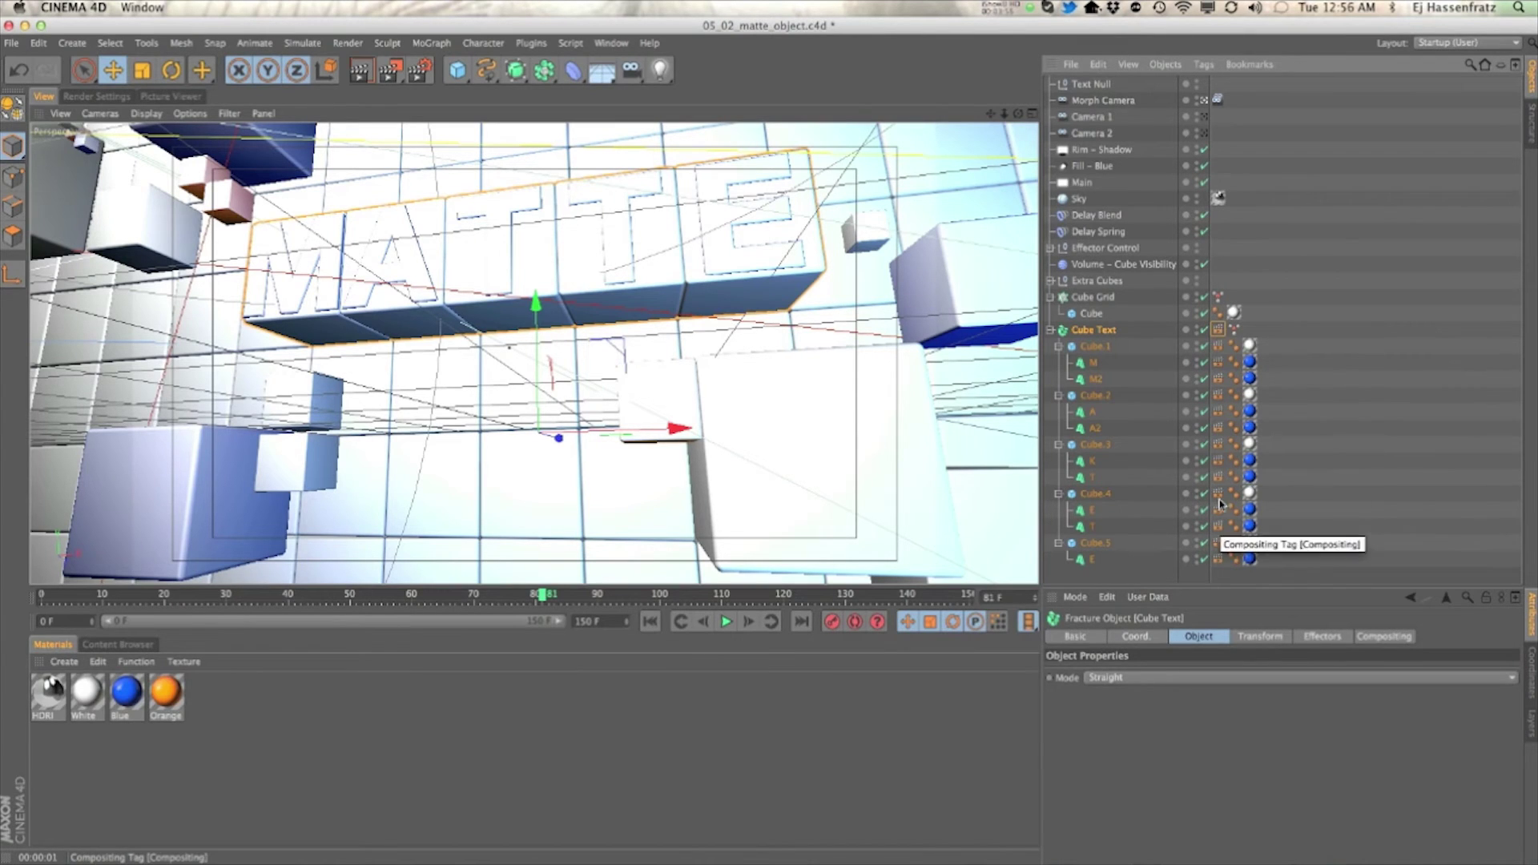
click(1216, 346)
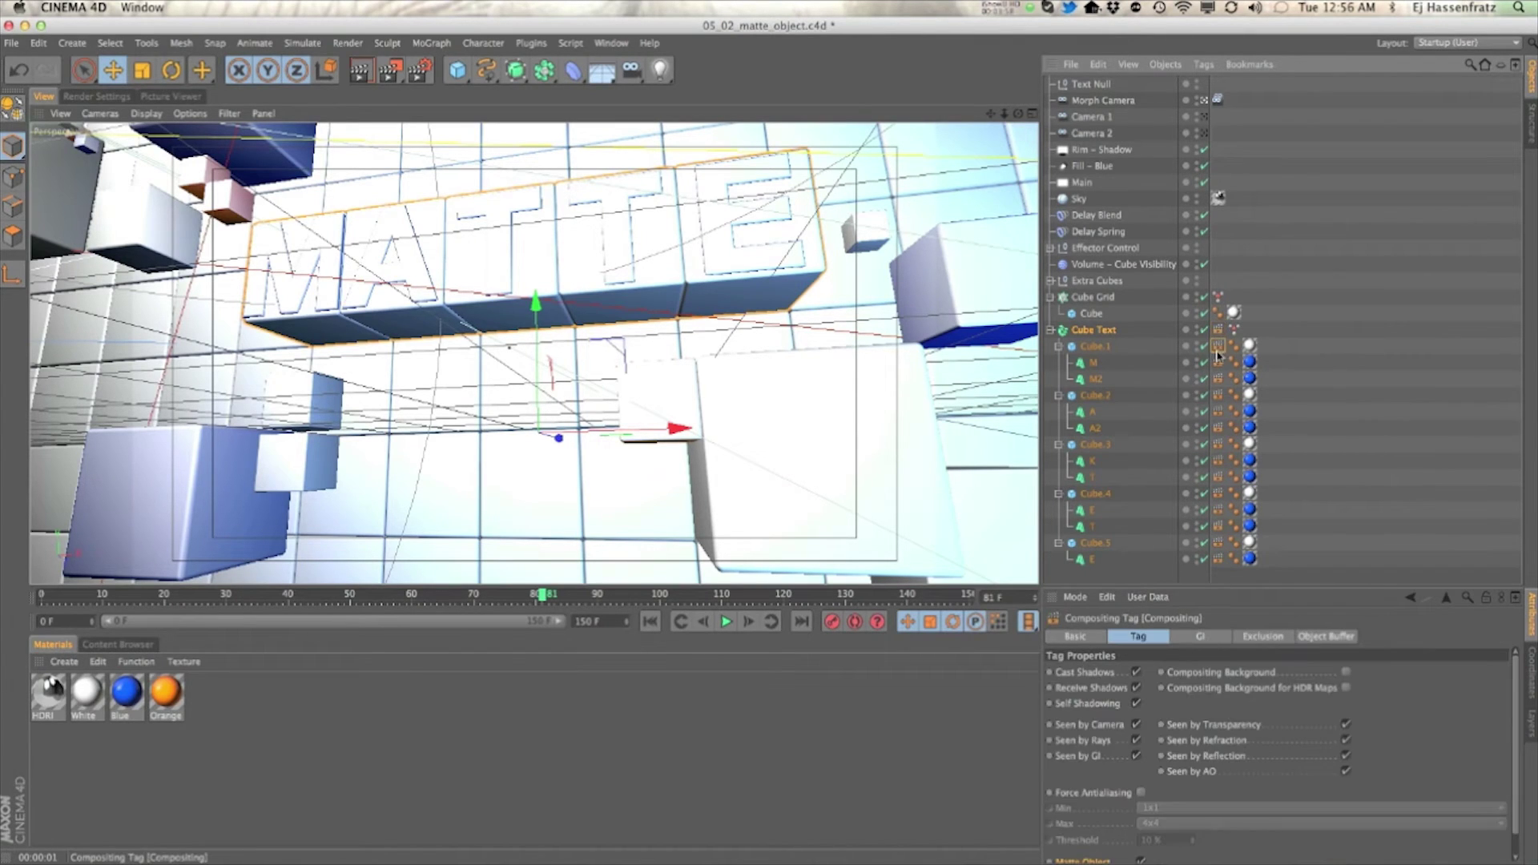
click(1192, 584)
drag(1149, 587, 1178, 531)
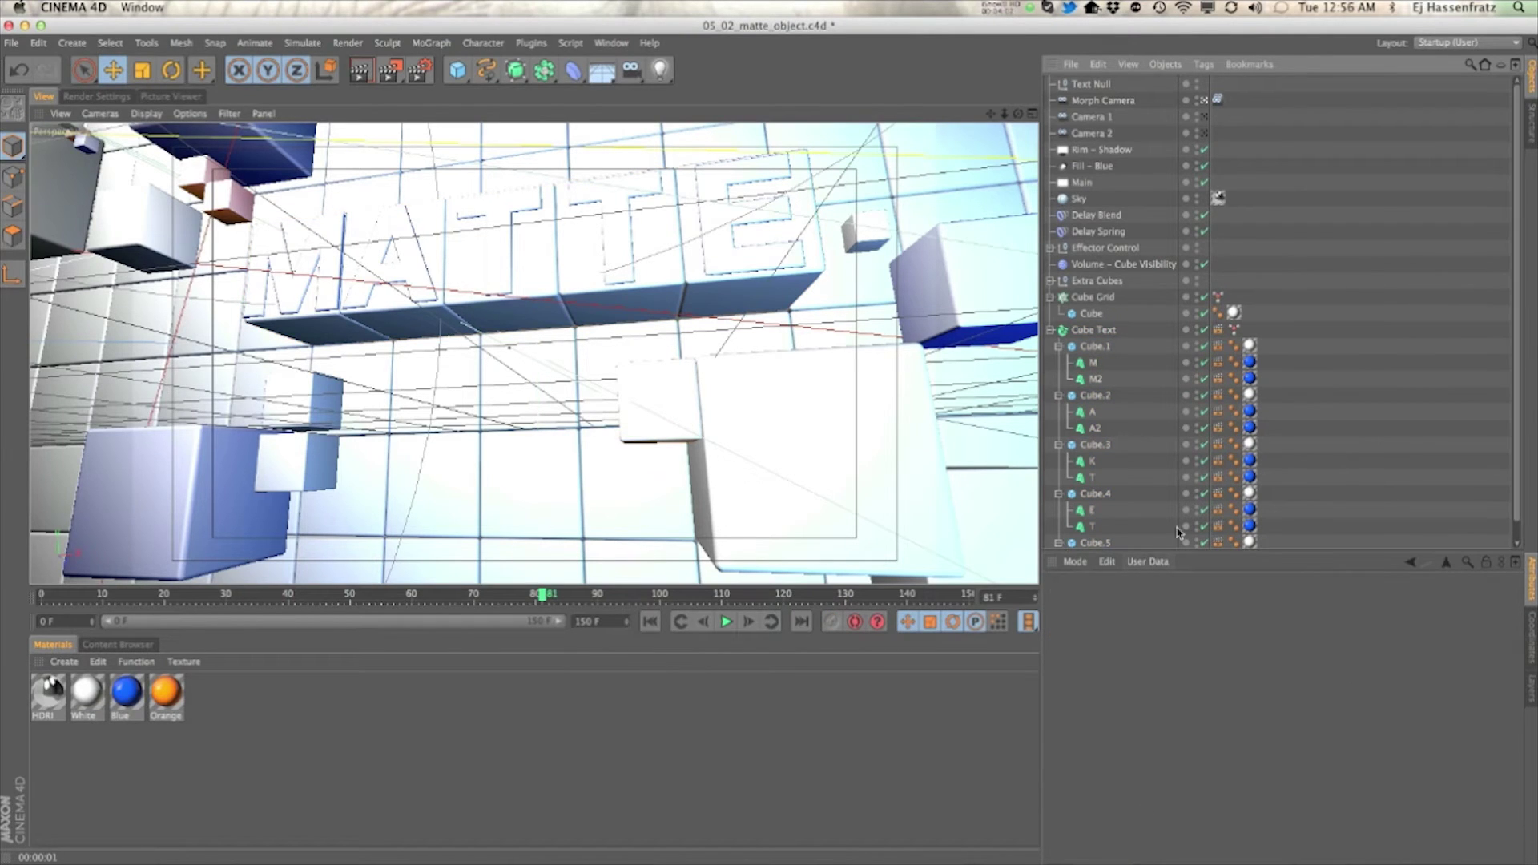
click(1219, 347)
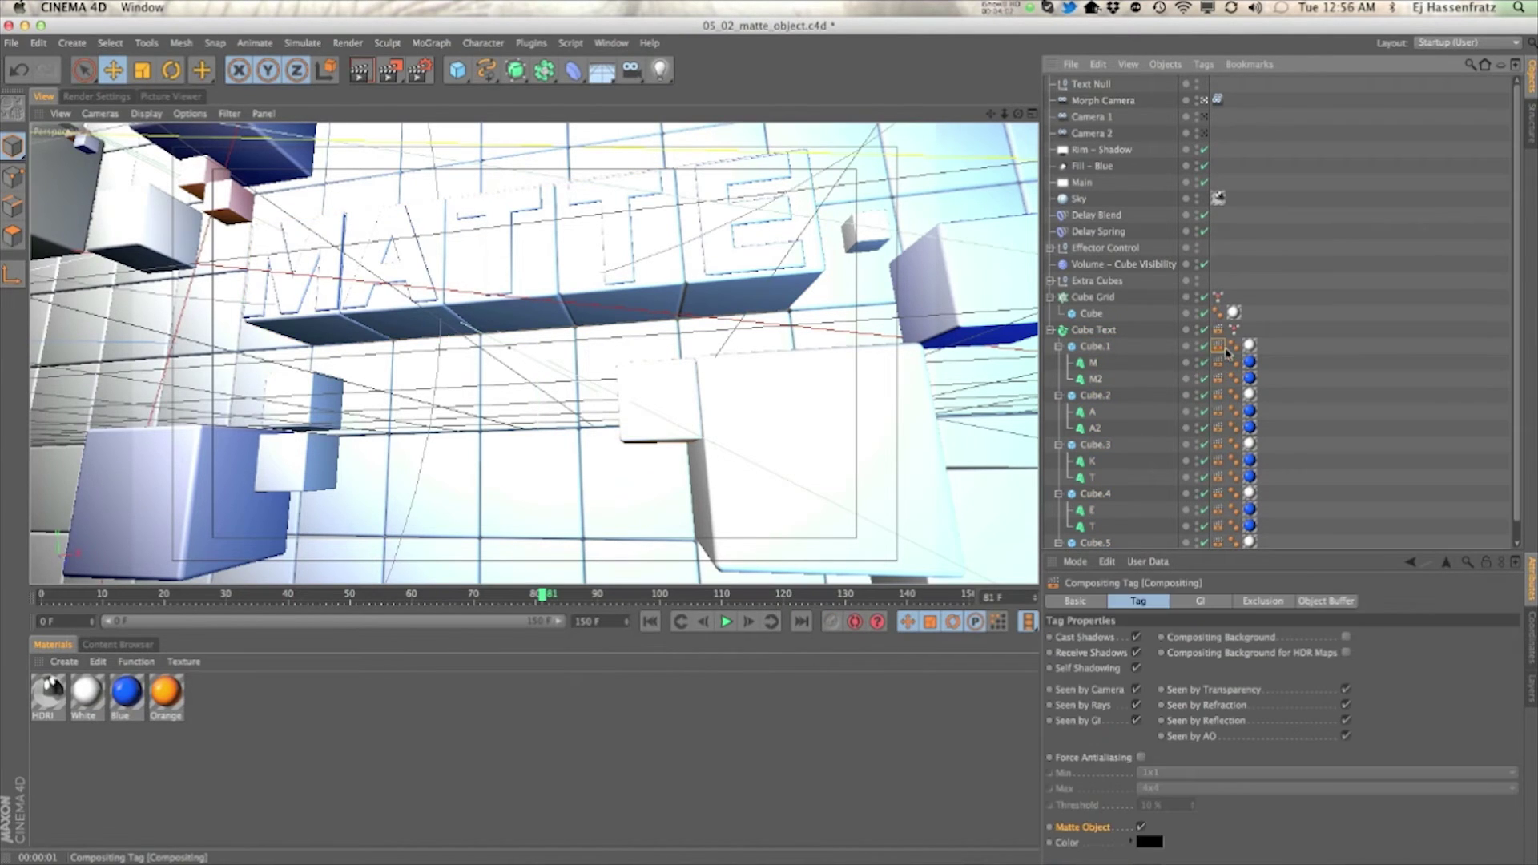
click(1218, 427)
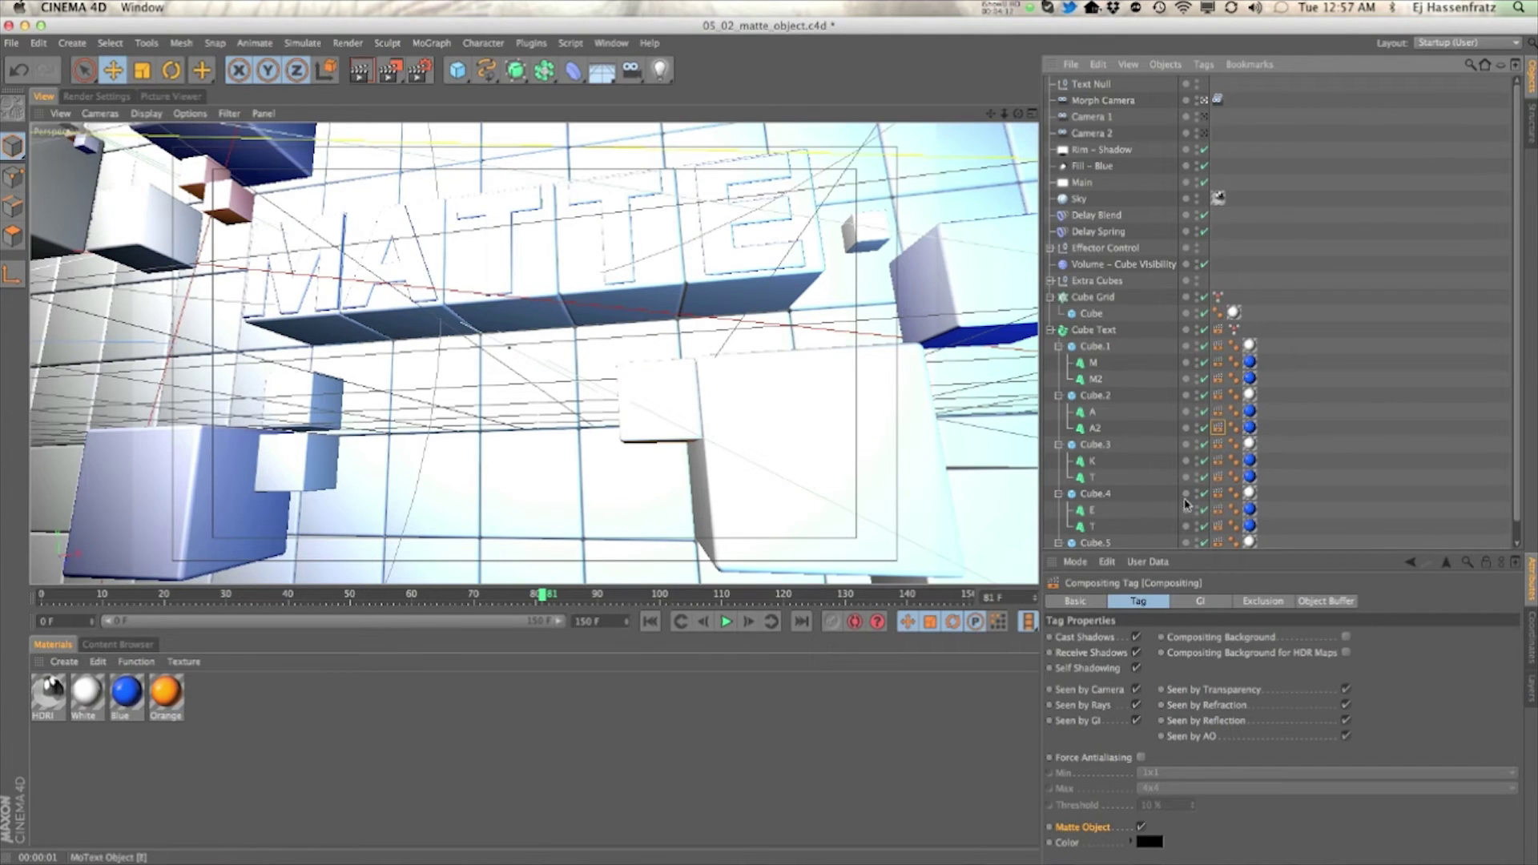
Render previews of the scene showing the black-matte MATTE letters
click(362, 76)
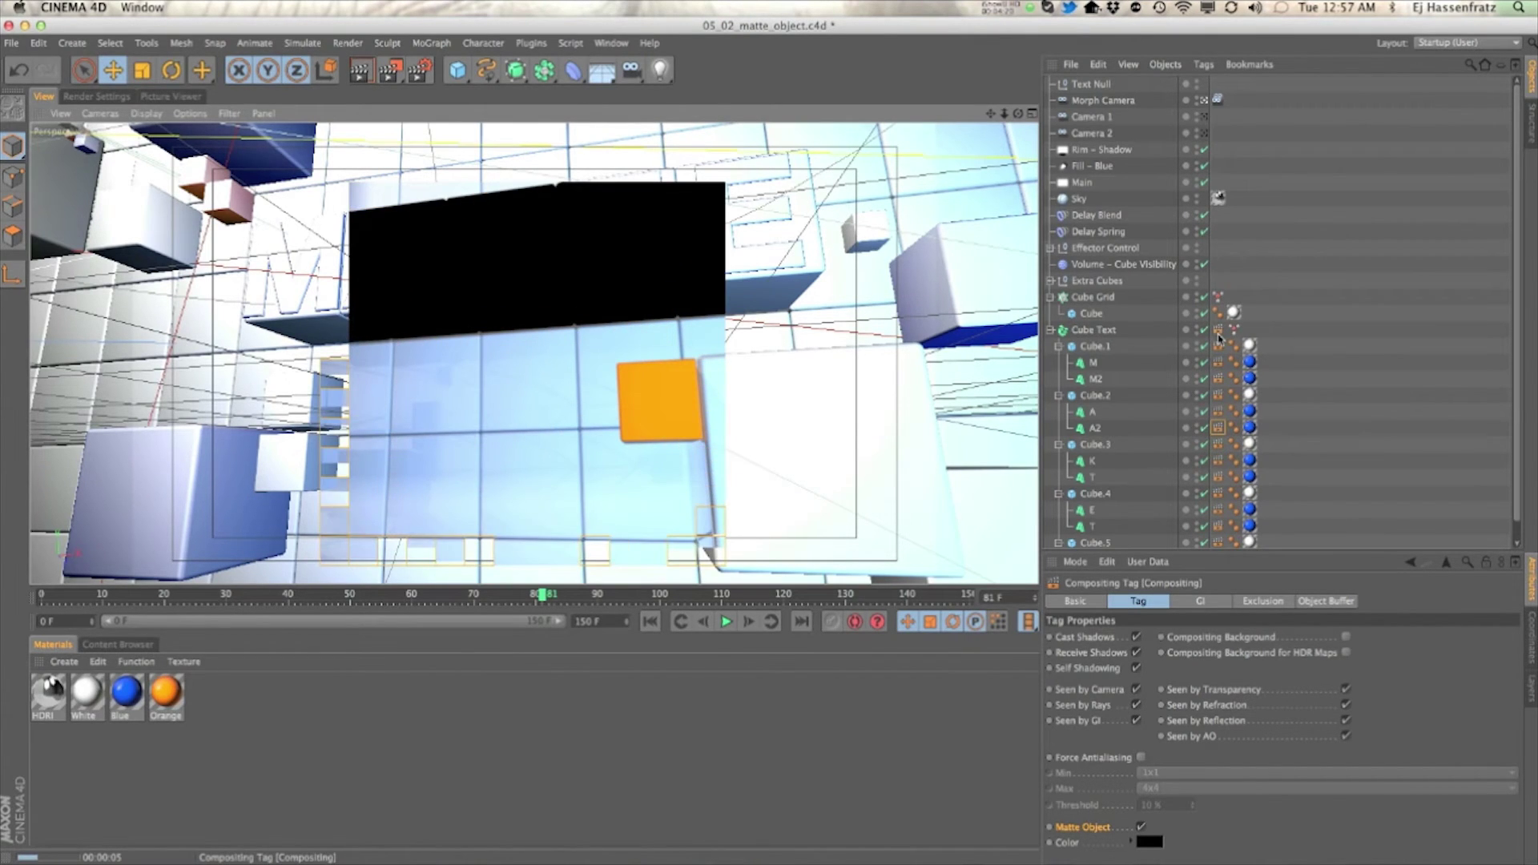
click(1096, 331)
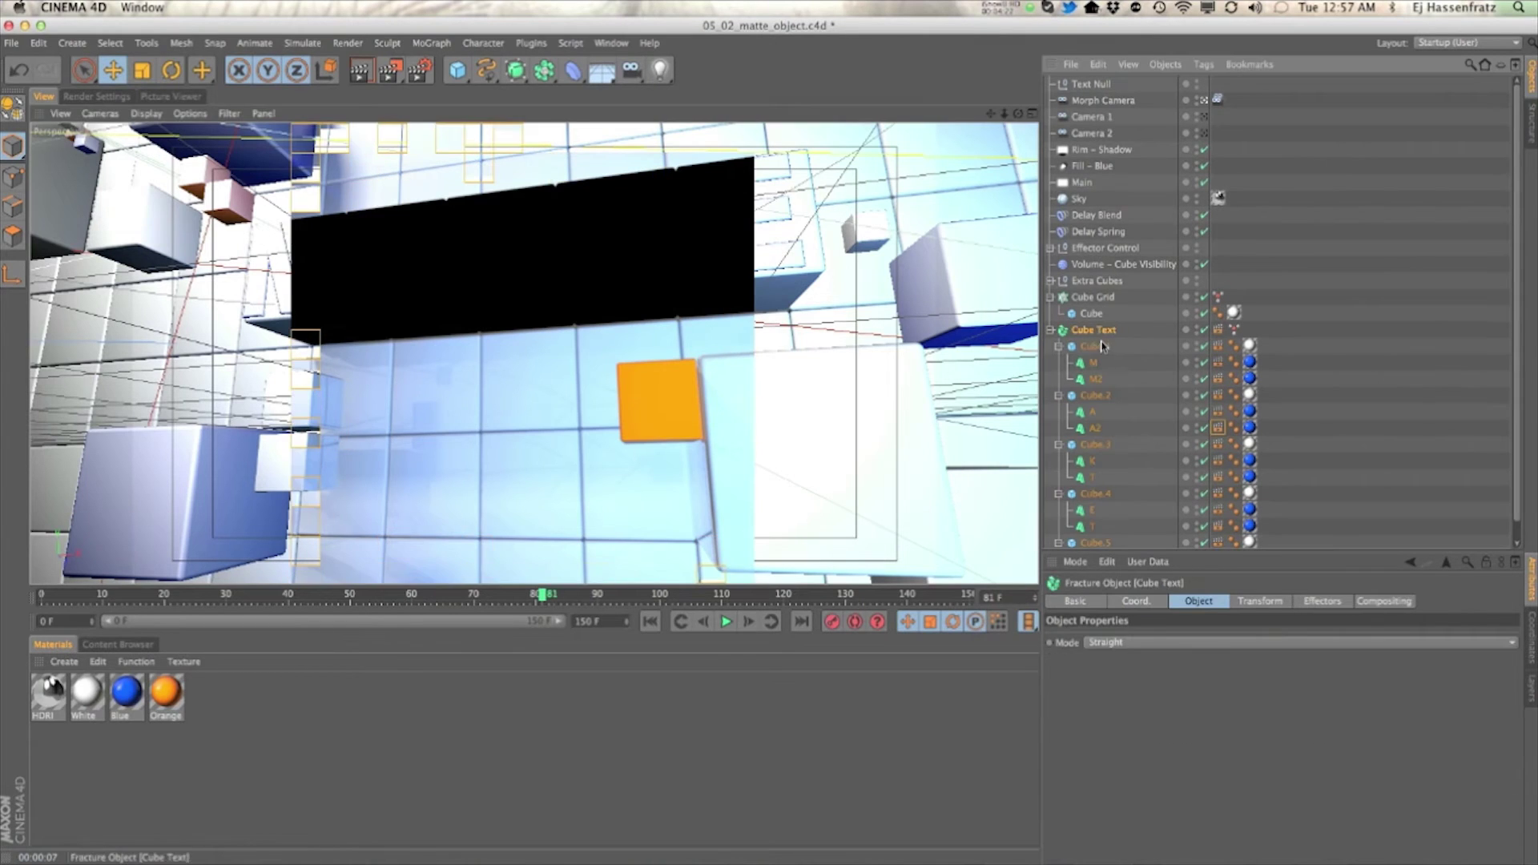
click(1101, 346)
click(729, 315)
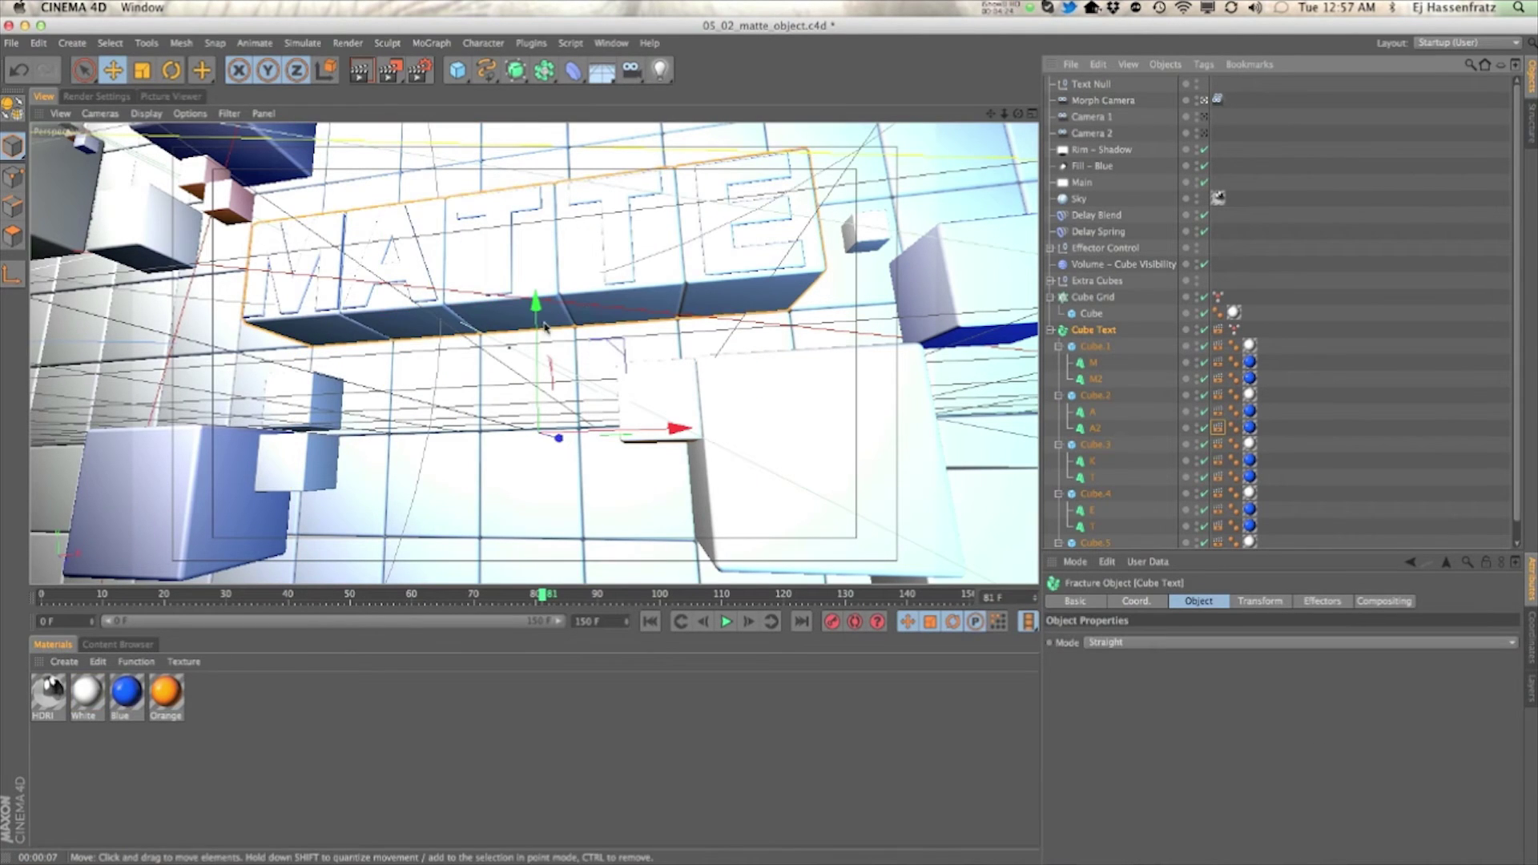
mouse_move(545, 326)
mouse_down()
mouse_move(546, 380)
mouse_move(549, 304)
mouse_move(552, 320)
mouse_up()
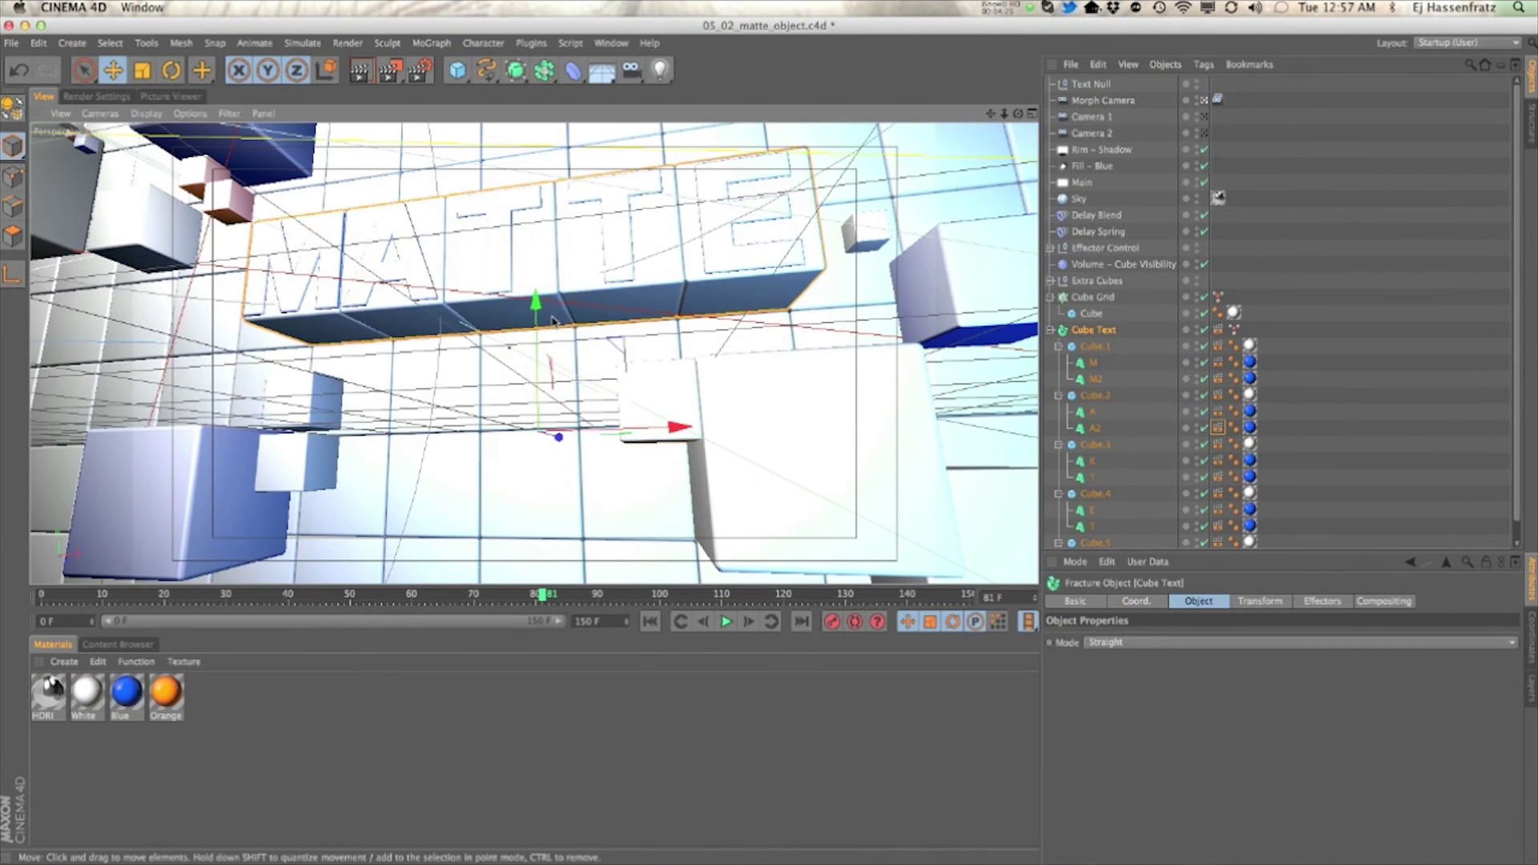
key(super+z)
click(361, 74)
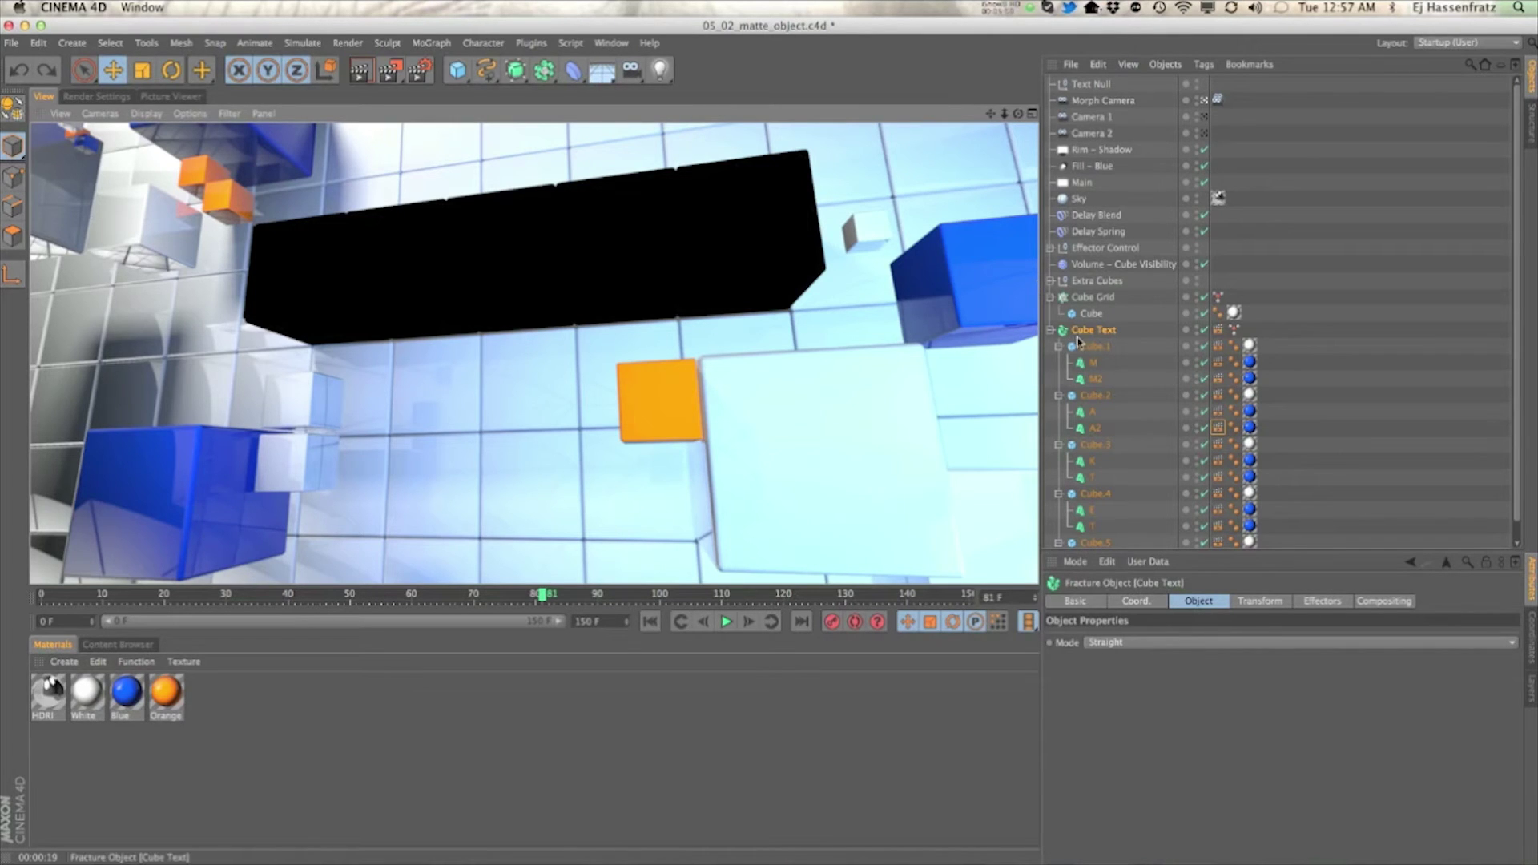
click(1217, 329)
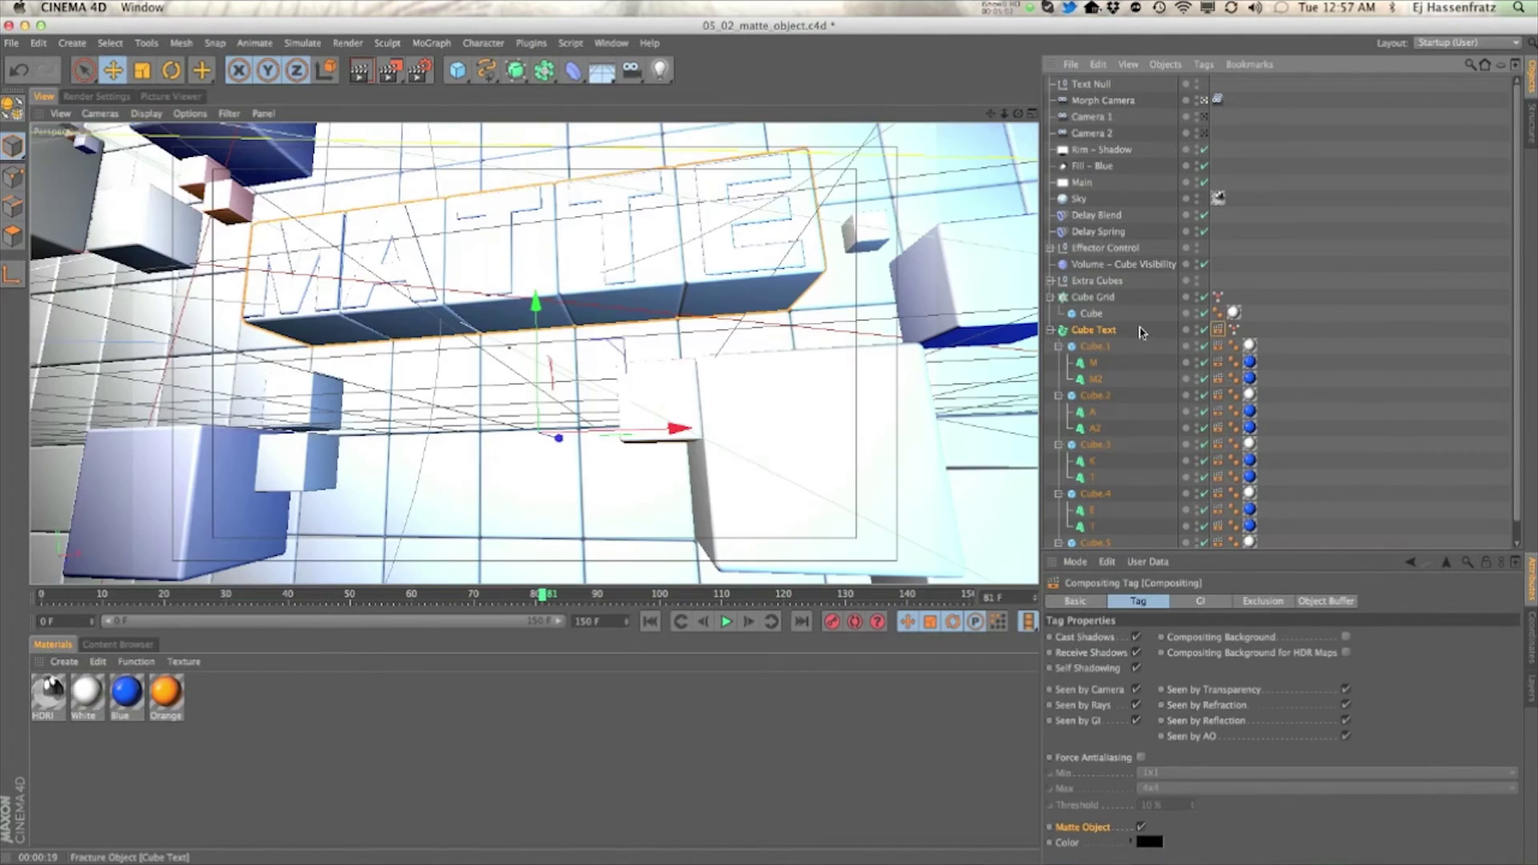
Select the Compositing tags on the M2, A2, both T and E letters
click(1097, 380)
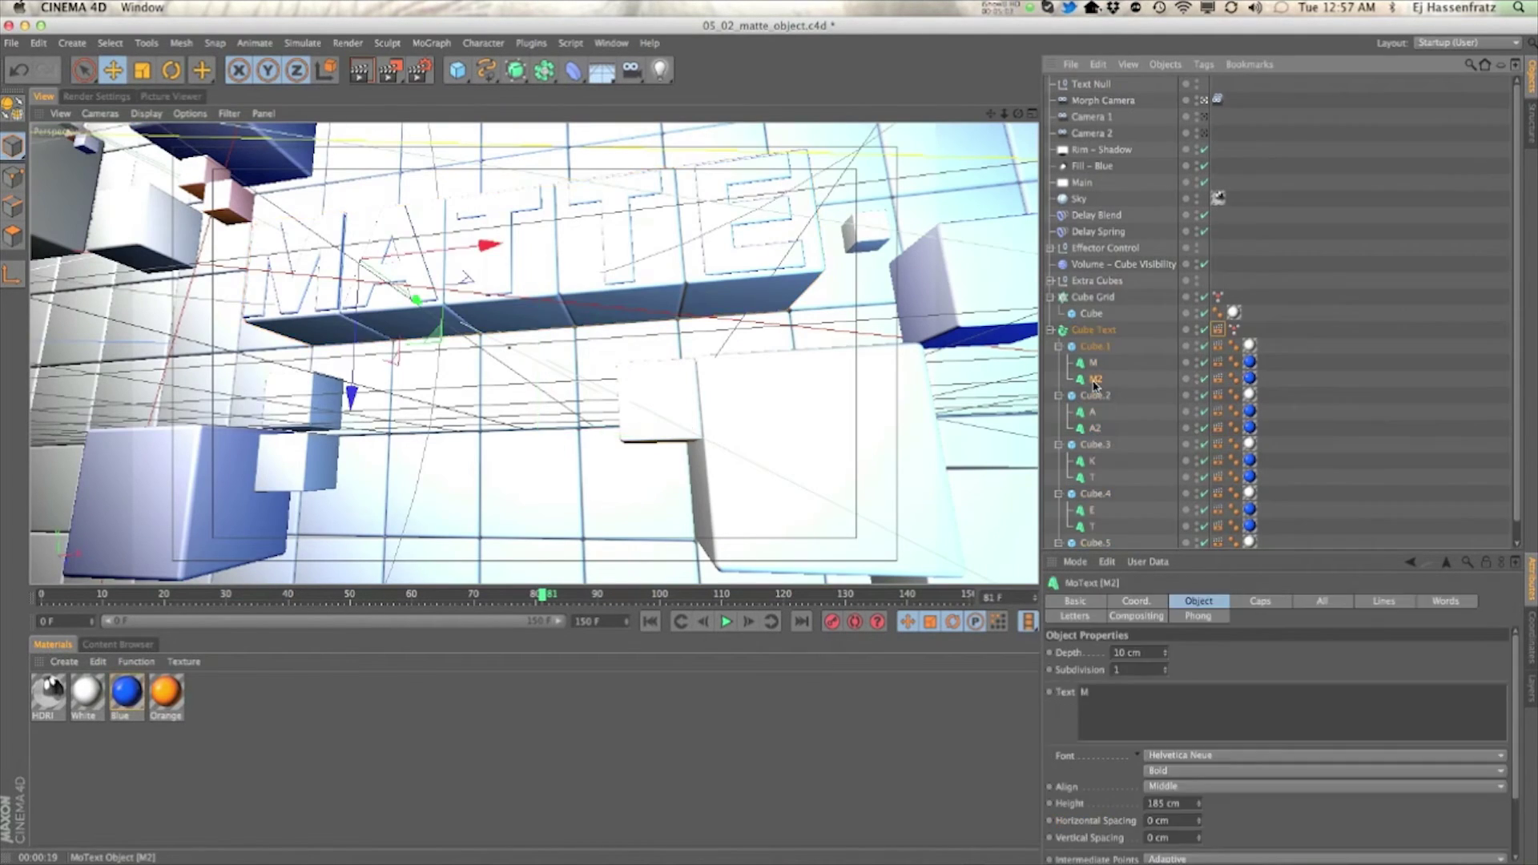
ctrl+click(1101, 429)
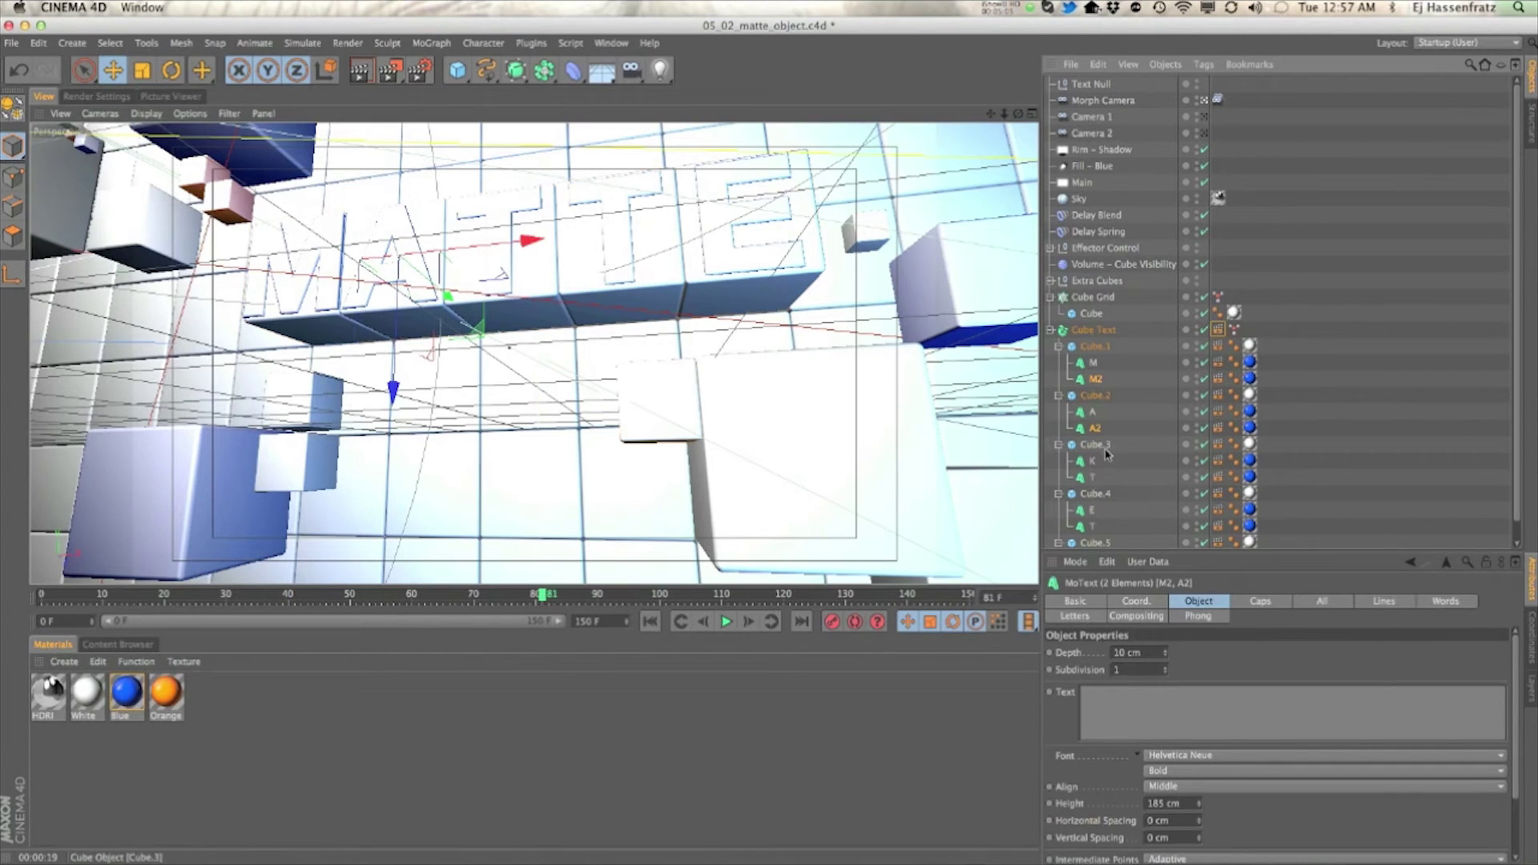
scroll(1092, 519, down, 1)
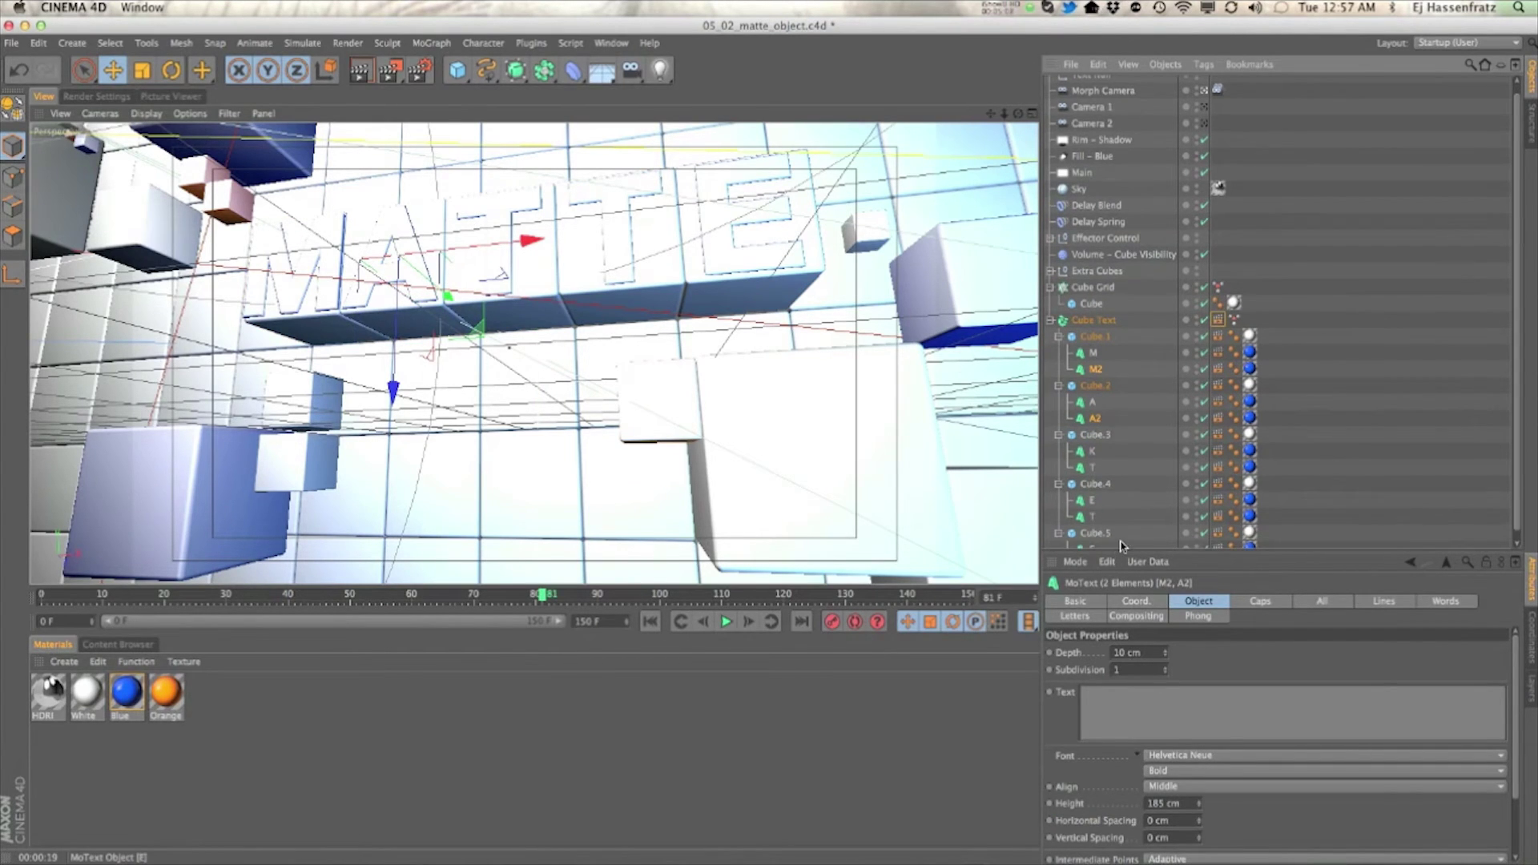
scroll(1121, 544, down, 1)
click(1216, 362)
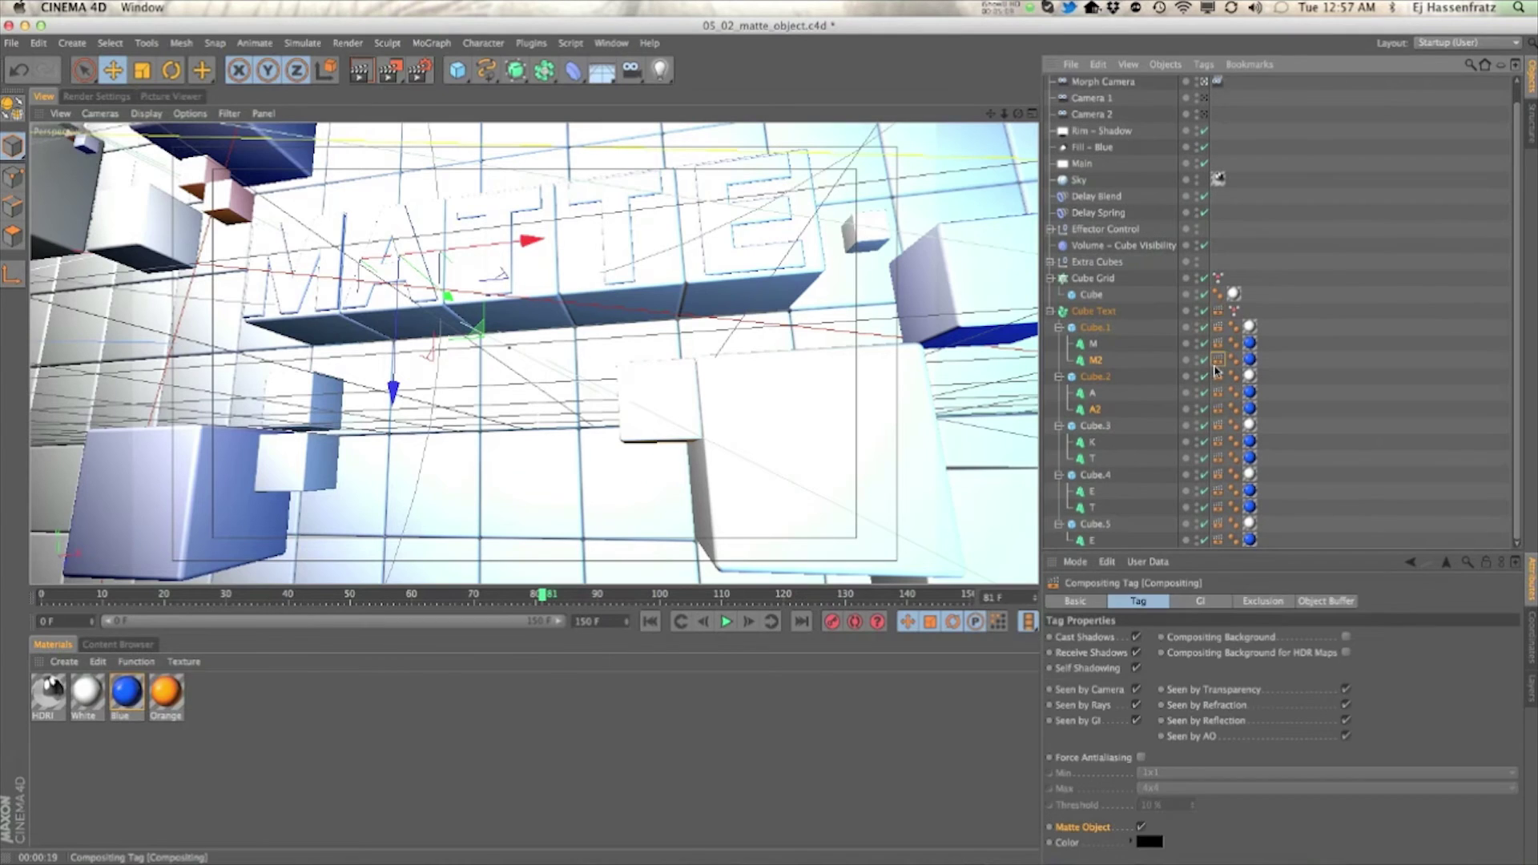
ctrl+click(1218, 409)
ctrl+click(1217, 459)
ctrl+click(1218, 507)
ctrl+click(1217, 540)
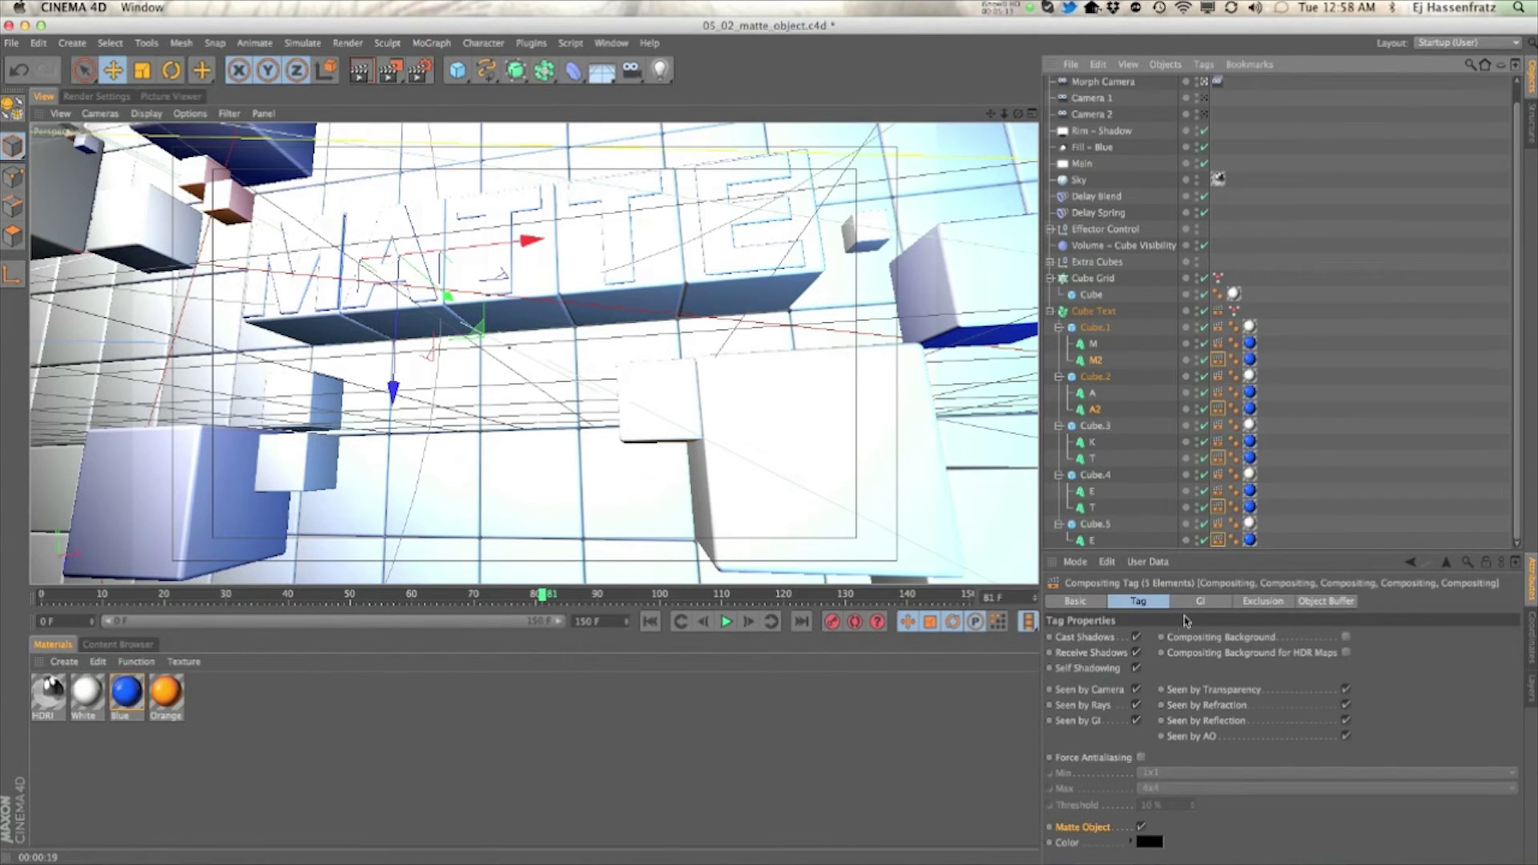
Set the selected tags' matte colour to white, render a preview, and select the Cube Grid cloner
click(1148, 841)
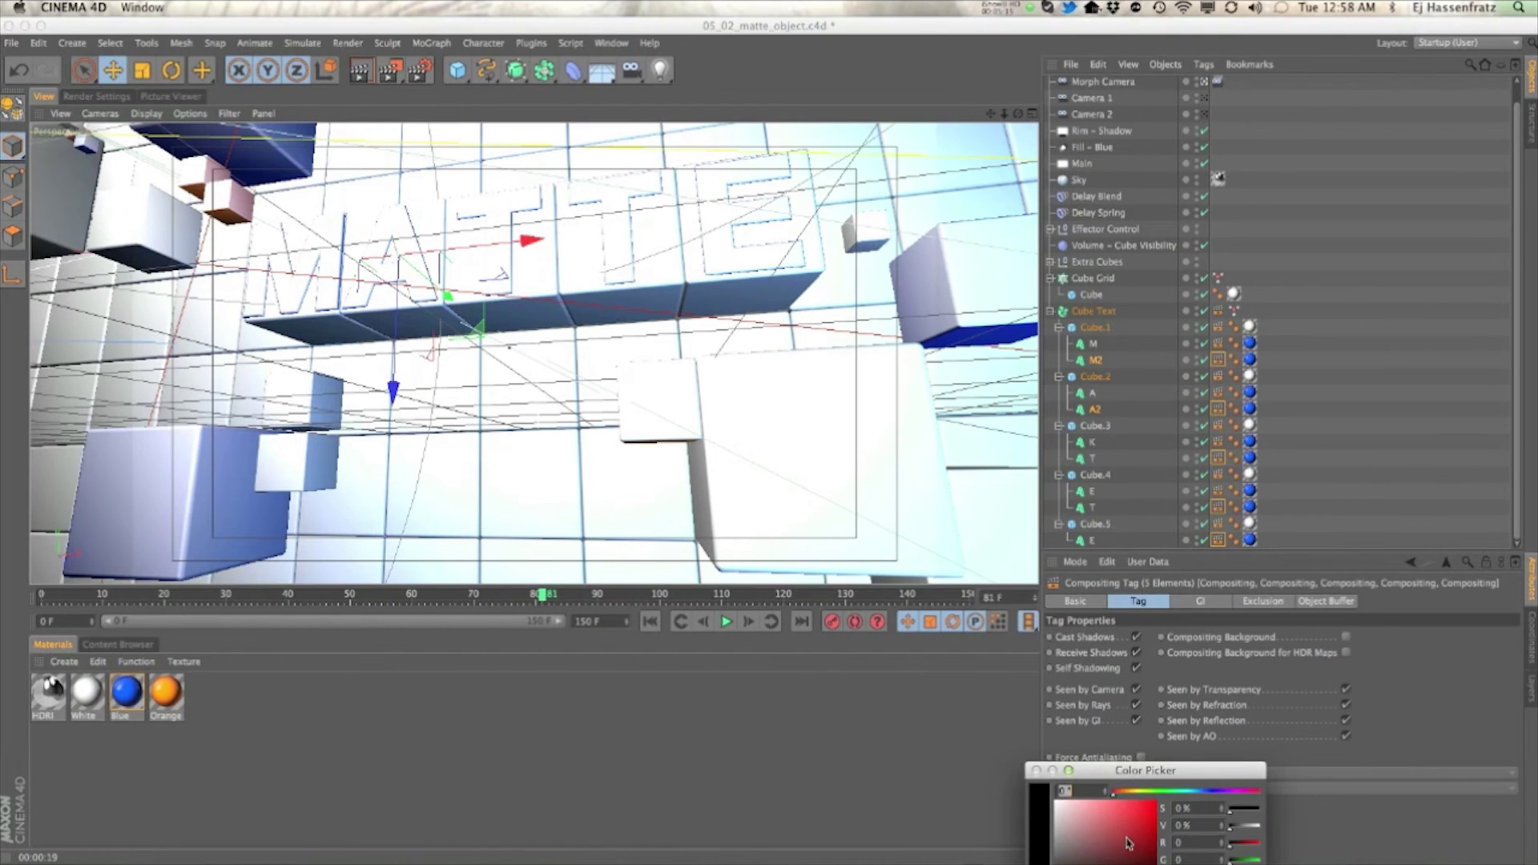
click(1036, 770)
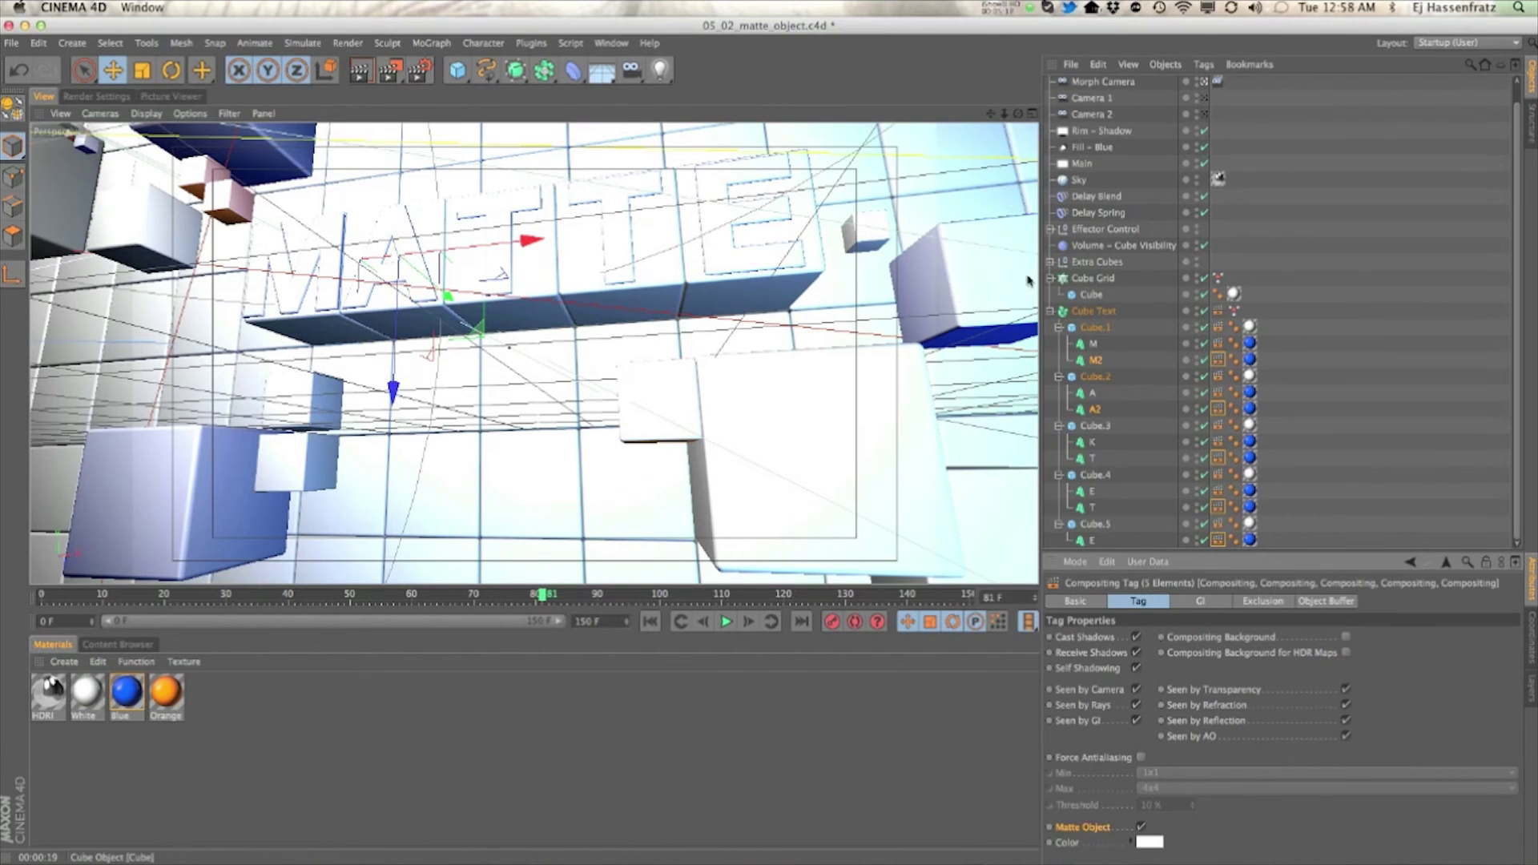
click(358, 80)
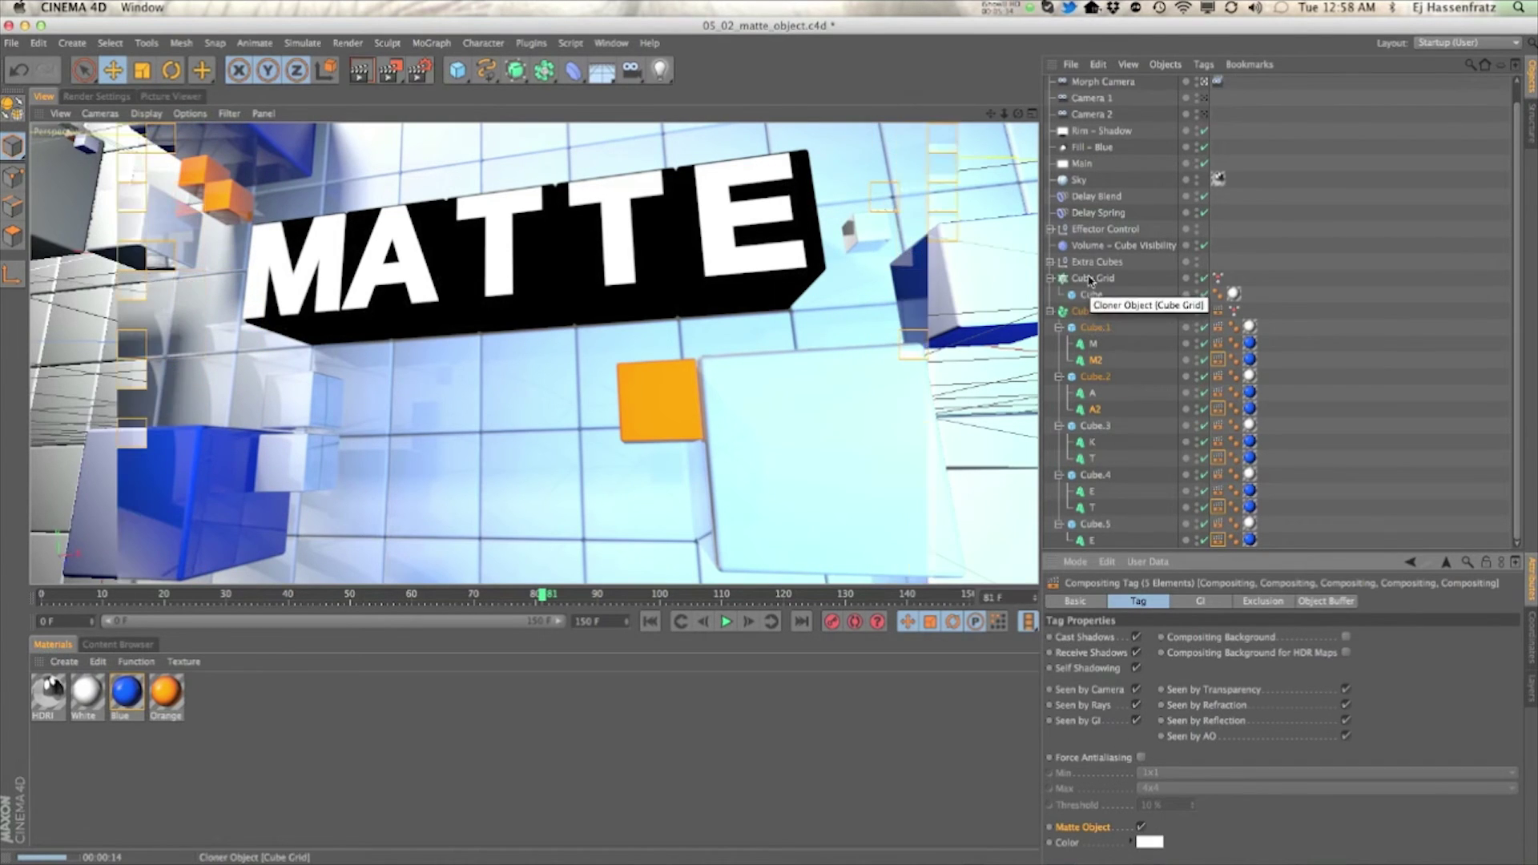
click(1113, 274)
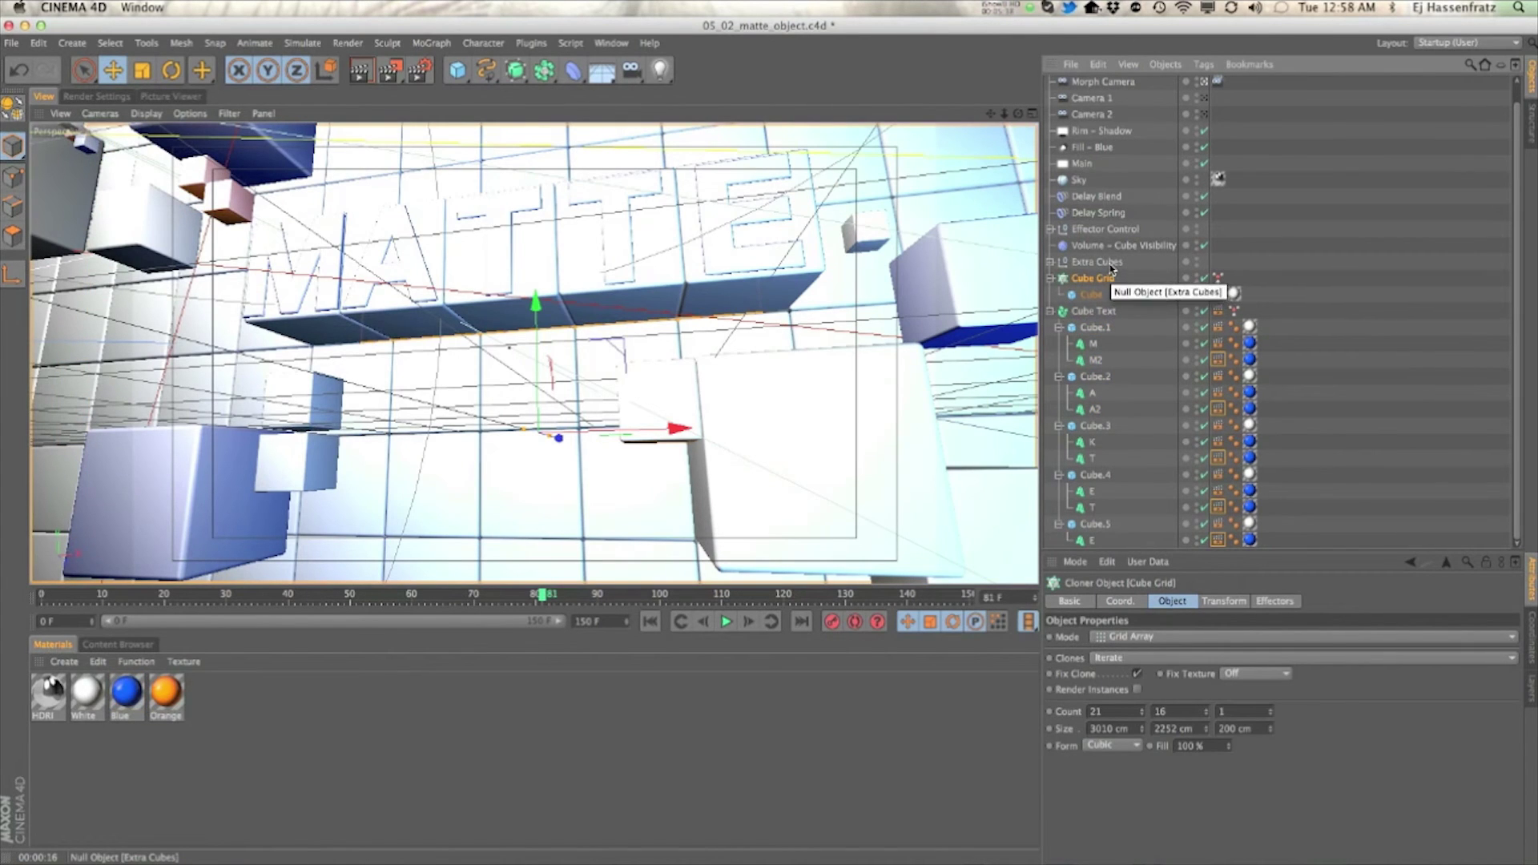
Group Extra Cubes and Cube Grid into a Null, then copy Cube Text's Compositing tag onto it
shift+click(1103, 264)
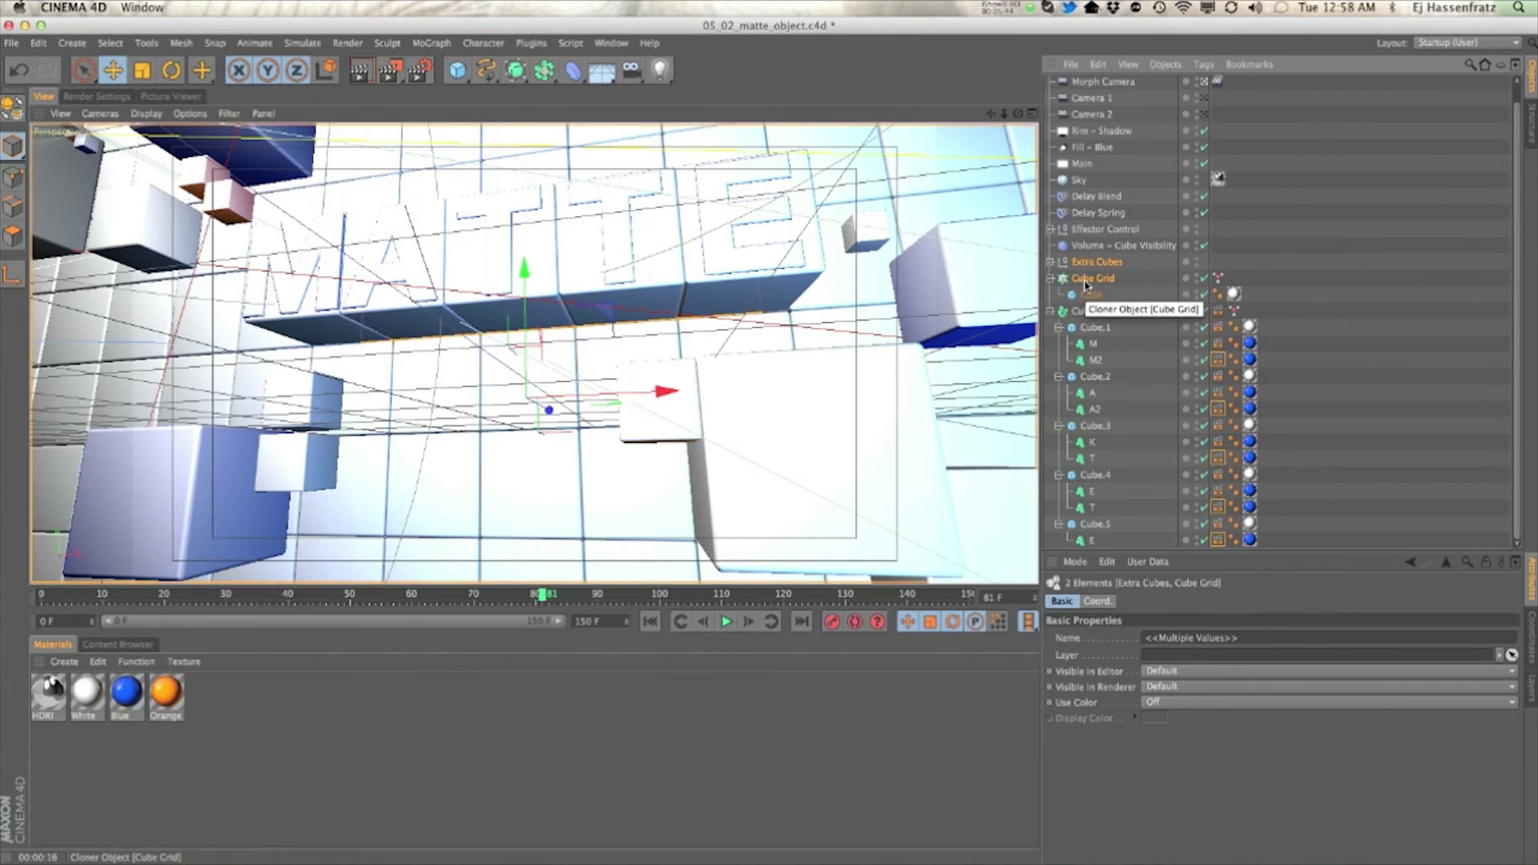
alt+drag(603, 330, 745, 303)
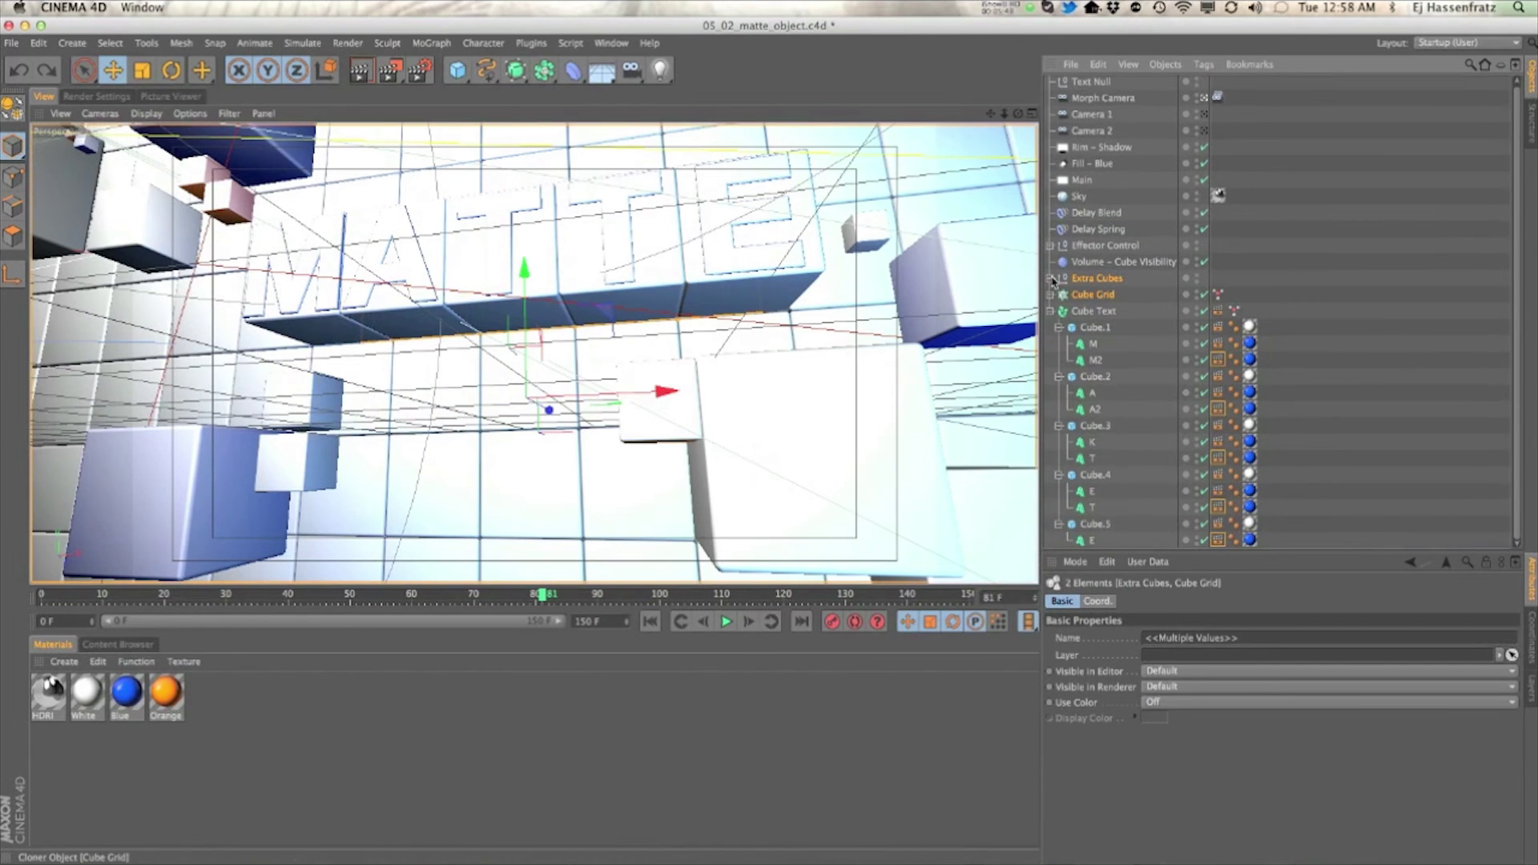
click(1054, 278)
click(1052, 278)
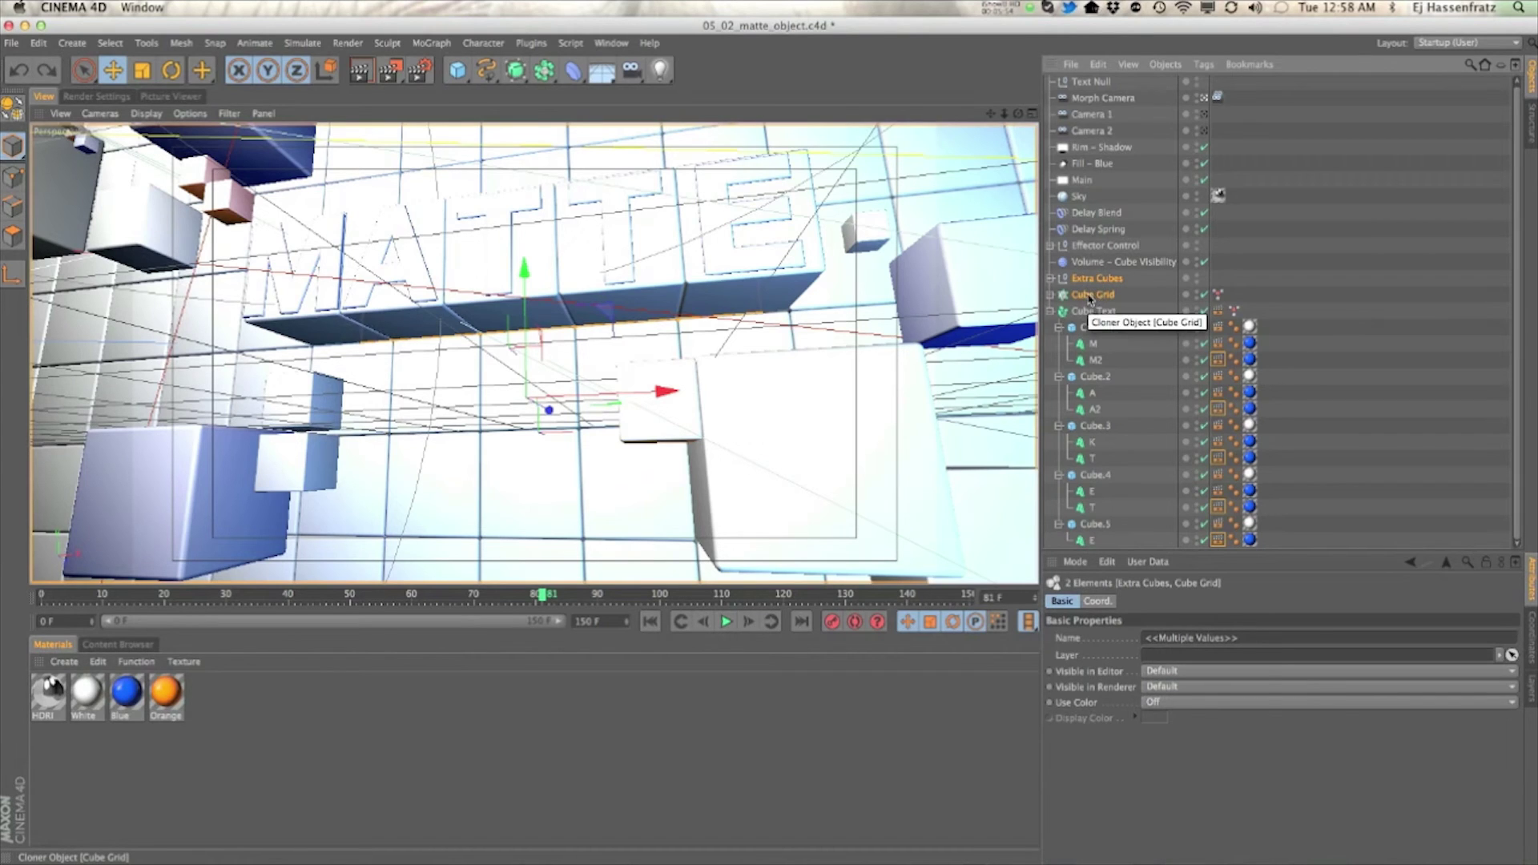
right_click(1090, 298)
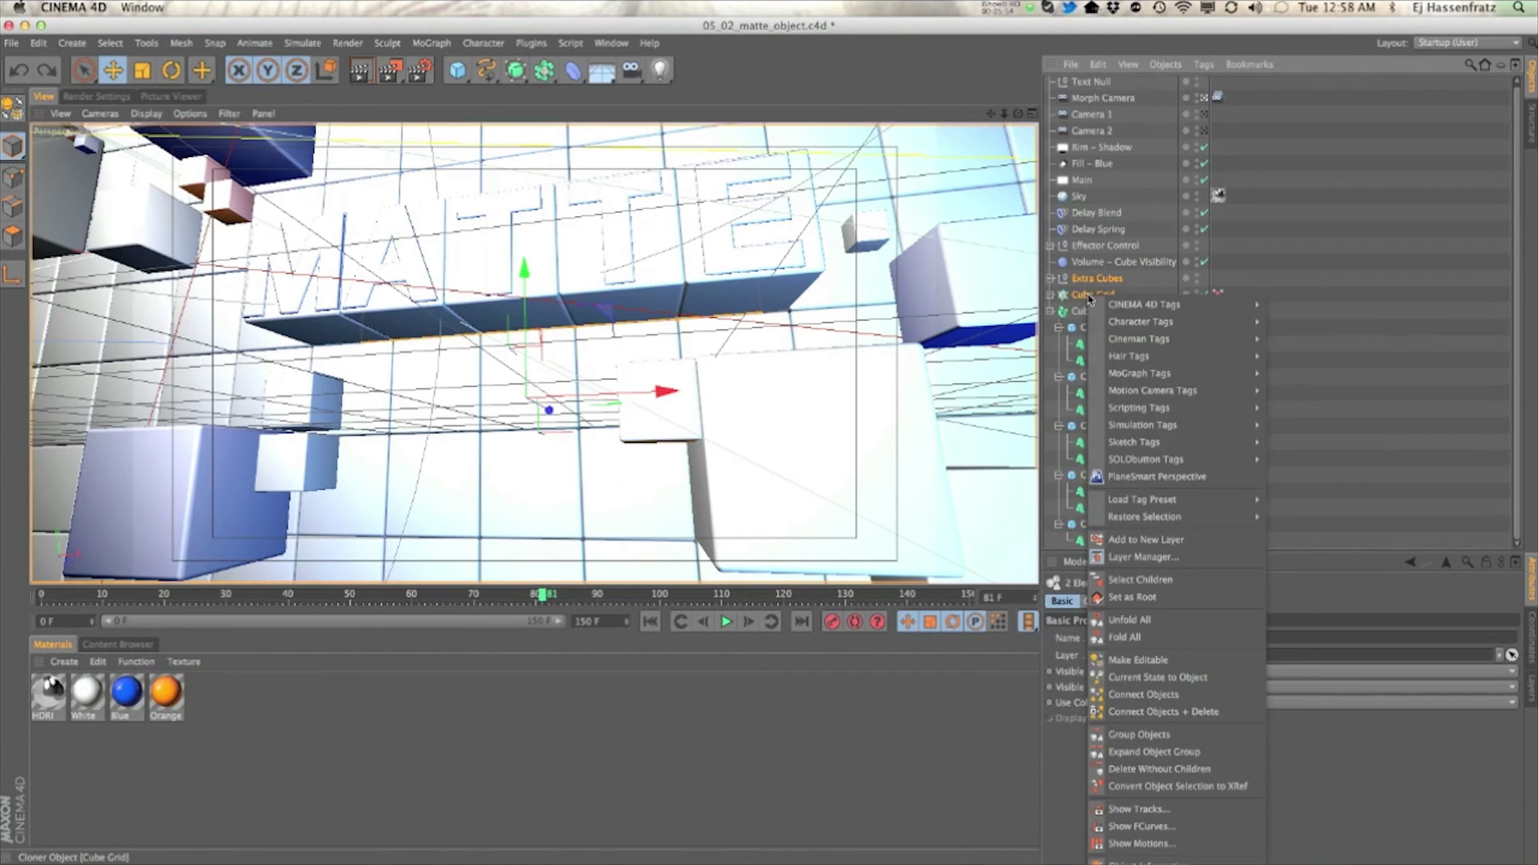
click(1138, 734)
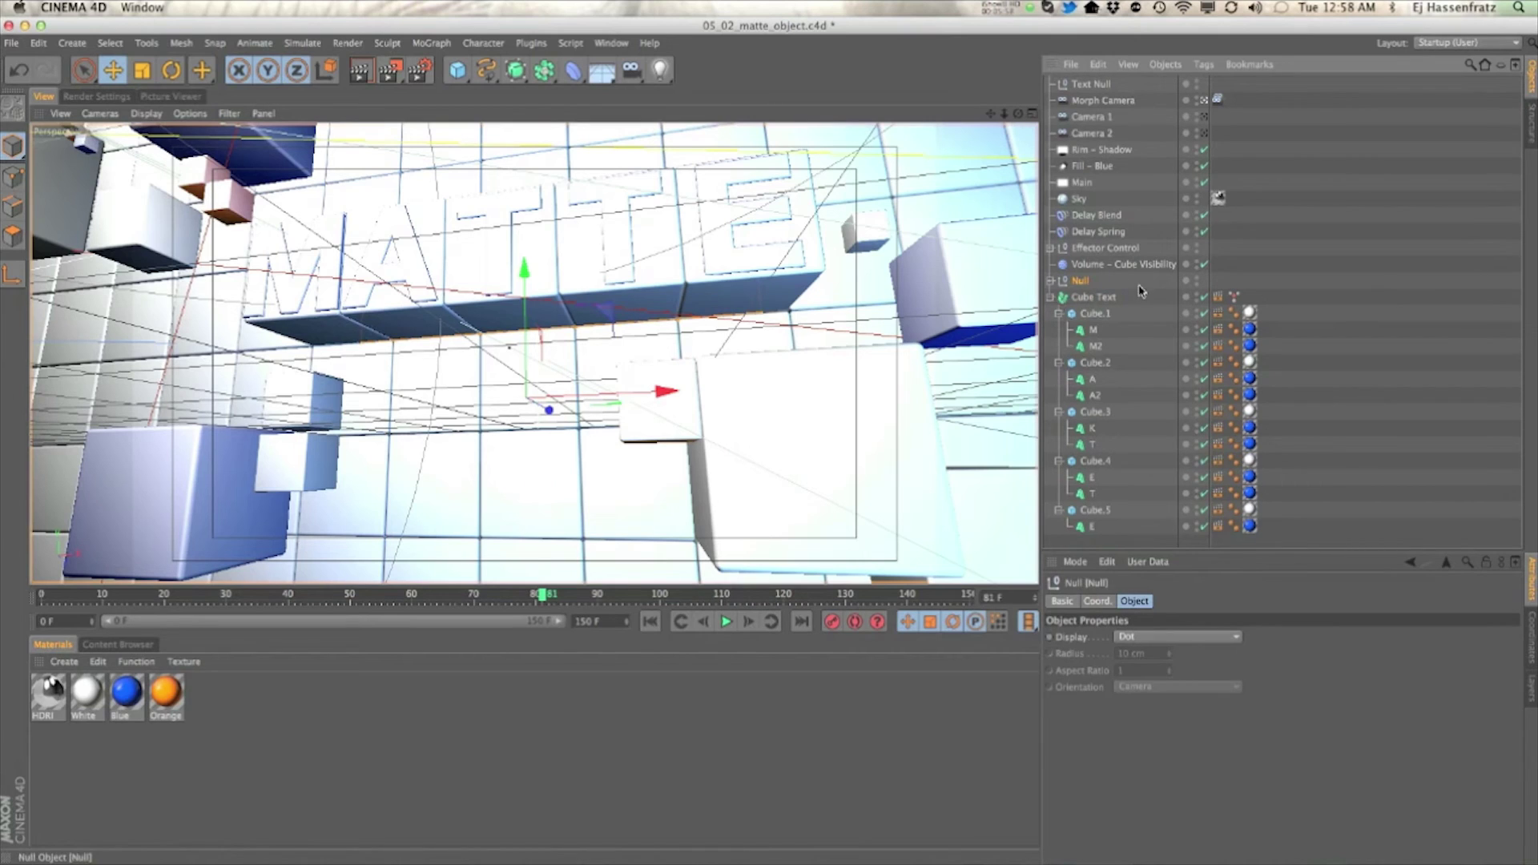
click(1218, 297)
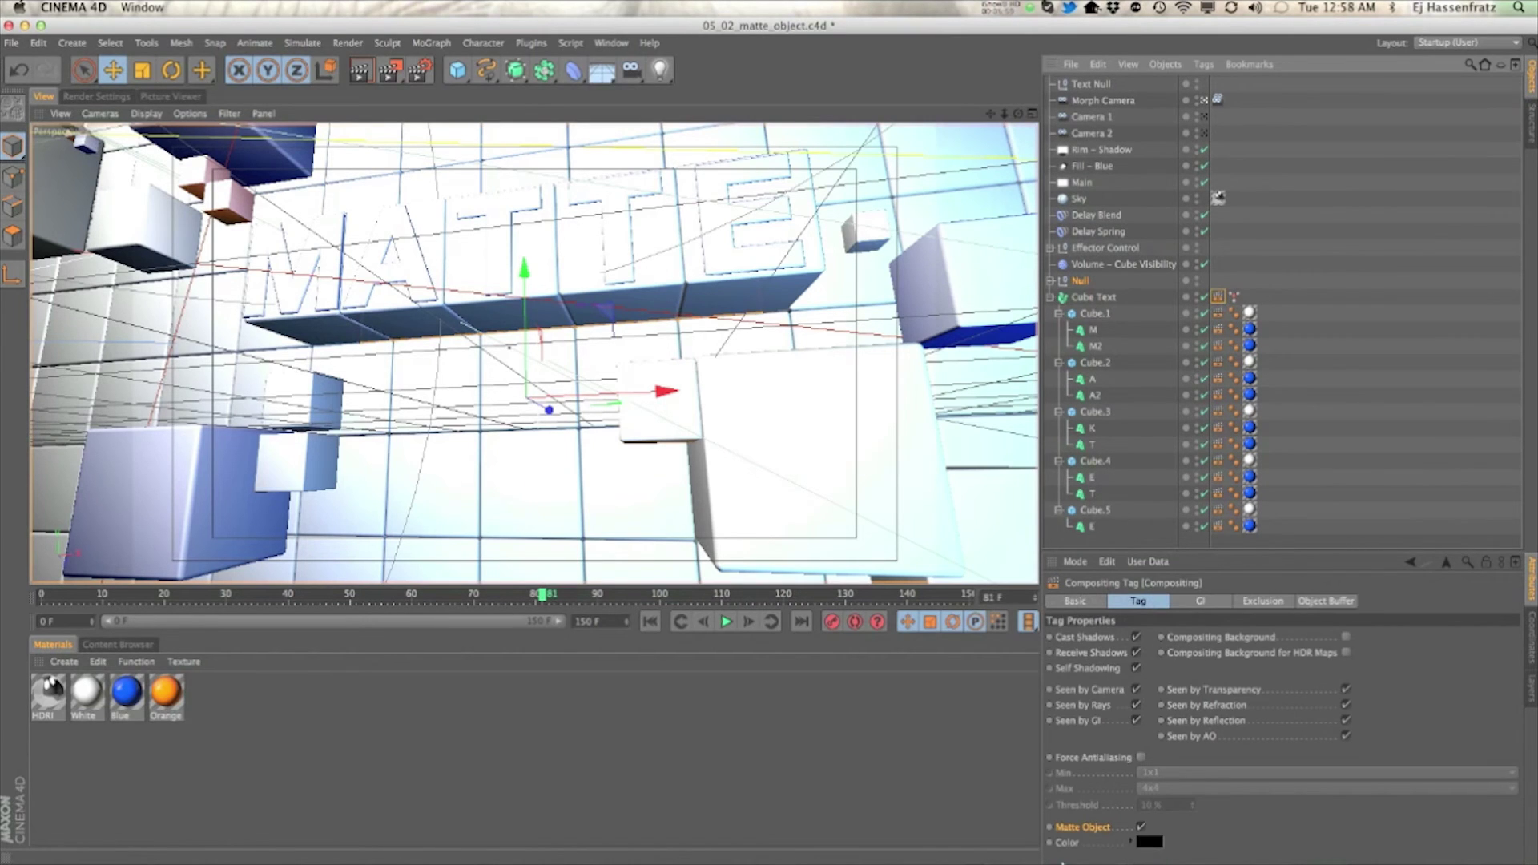
drag(1219, 297, 1085, 281)
Copy the Null's Compositing tag to all its children, including every fractured extra cube
click(1051, 281)
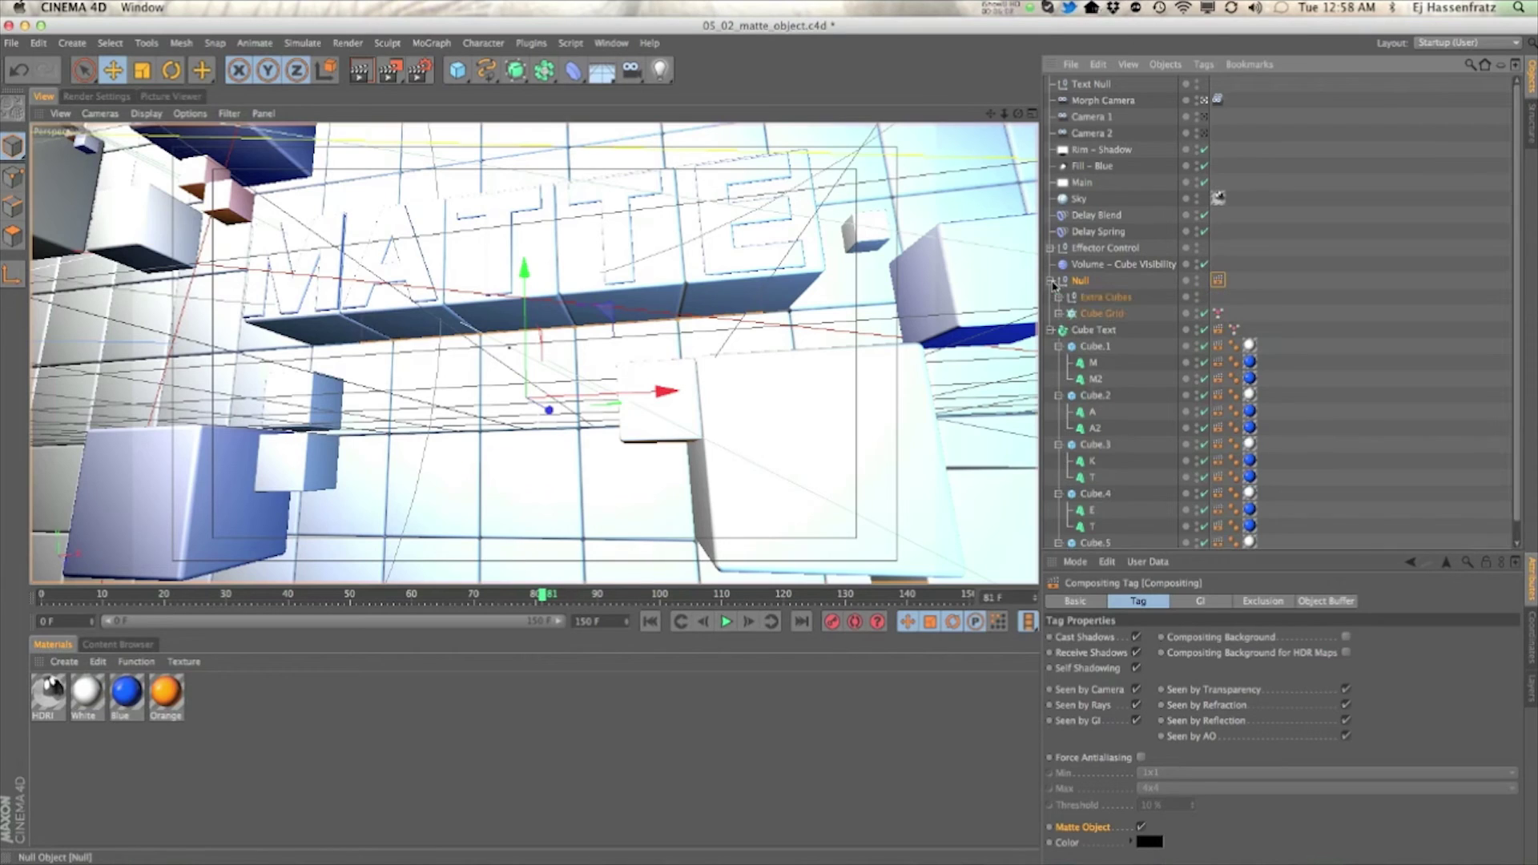
click(1058, 297)
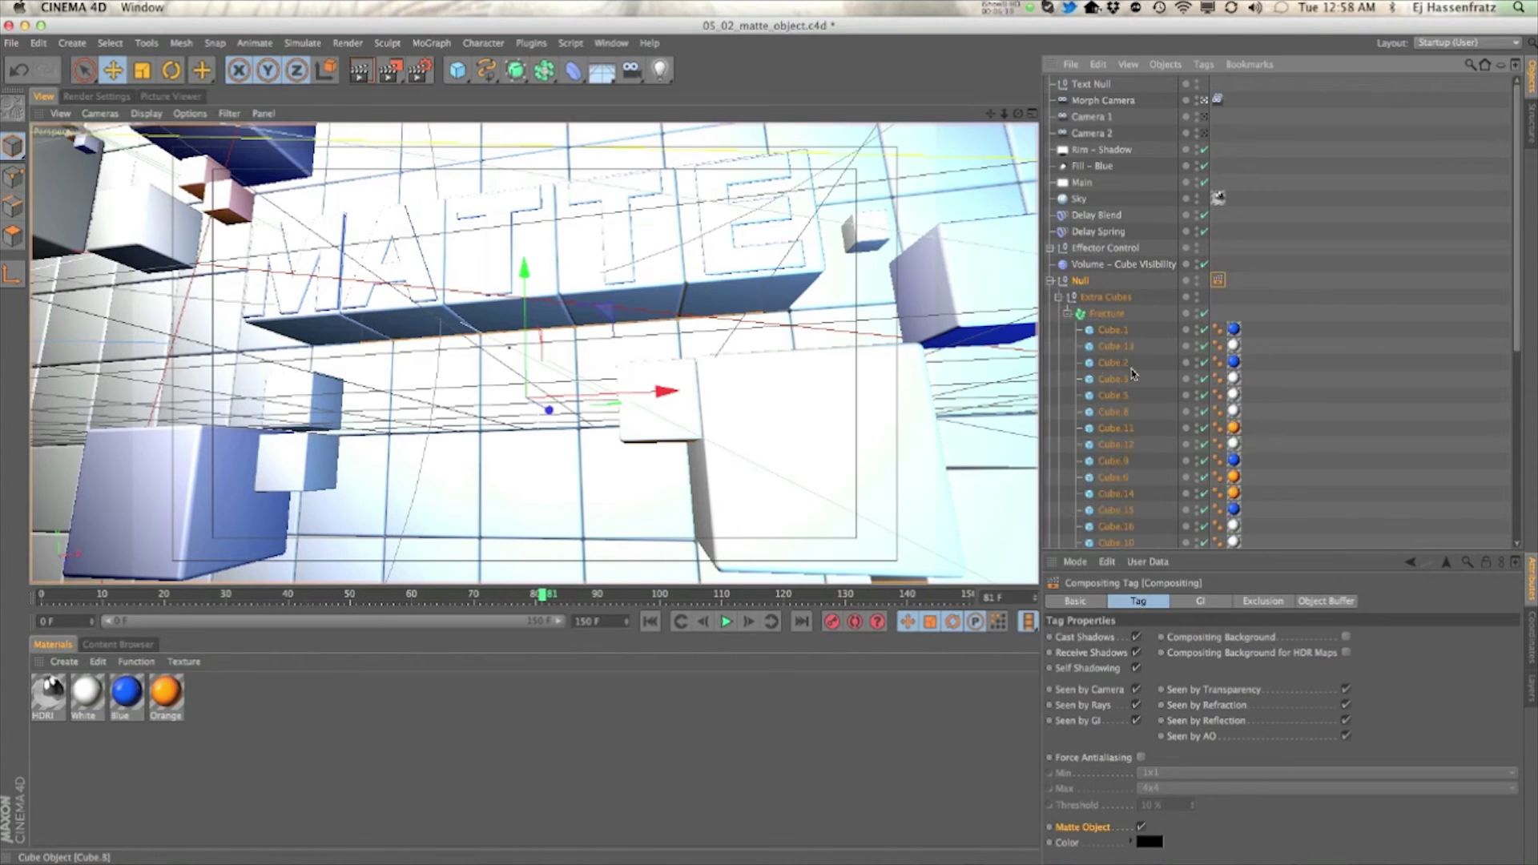
right_click(1217, 280)
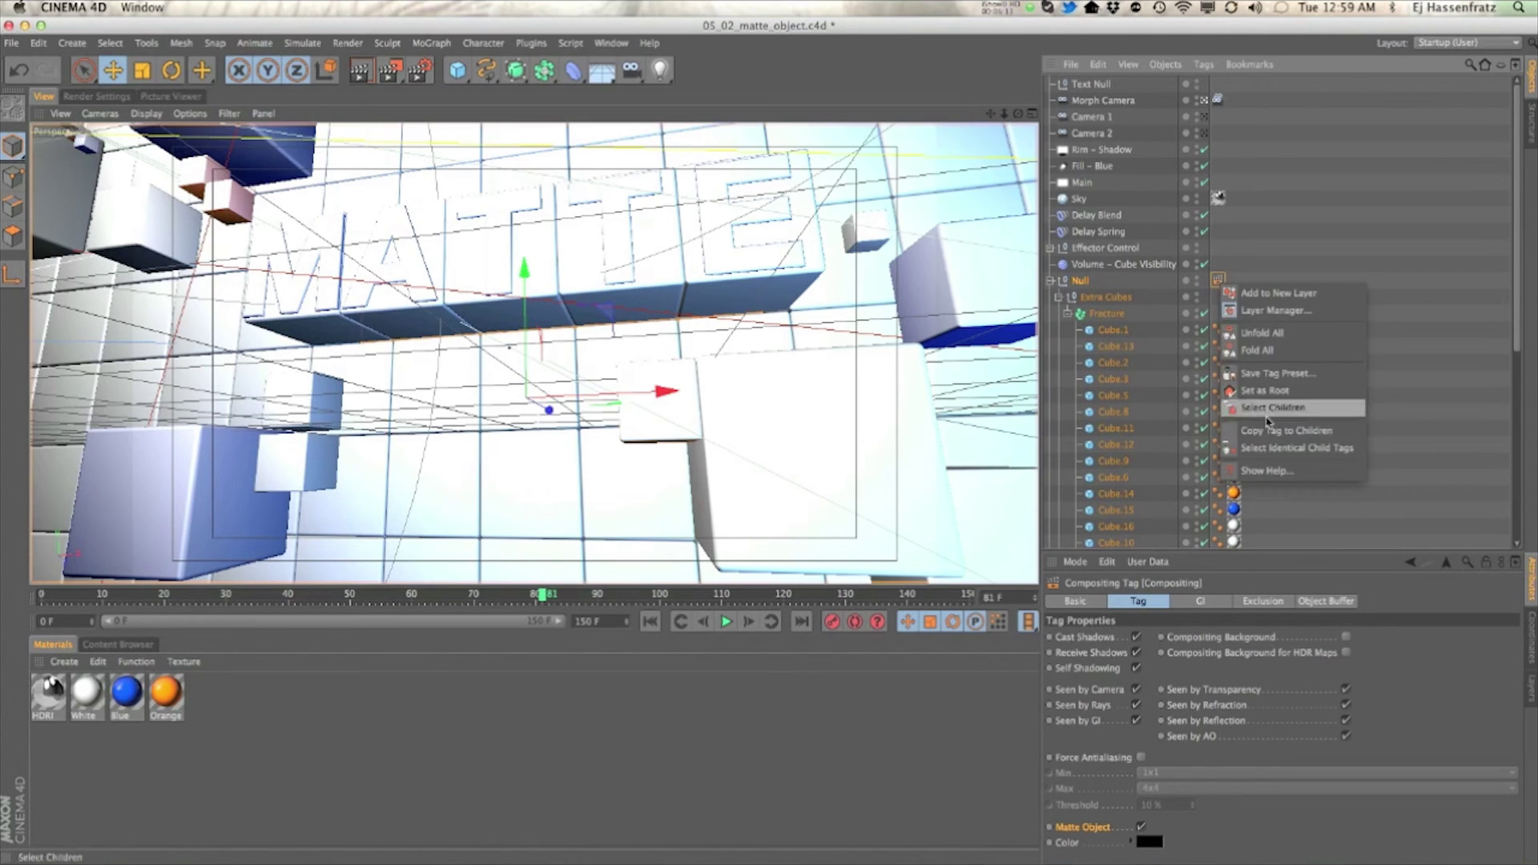
click(1271, 431)
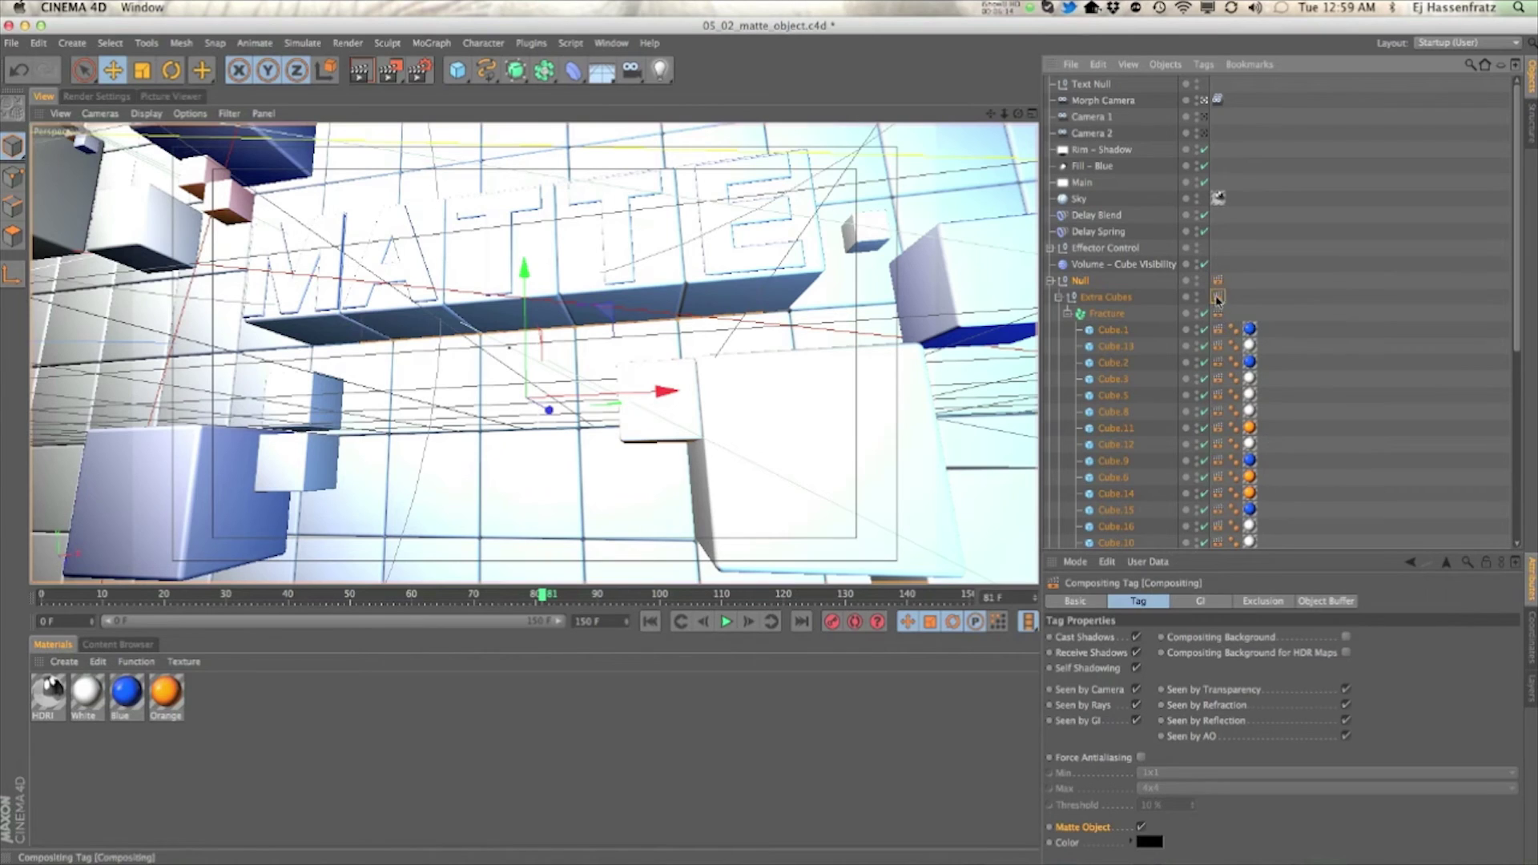
click(1050, 281)
click(1050, 280)
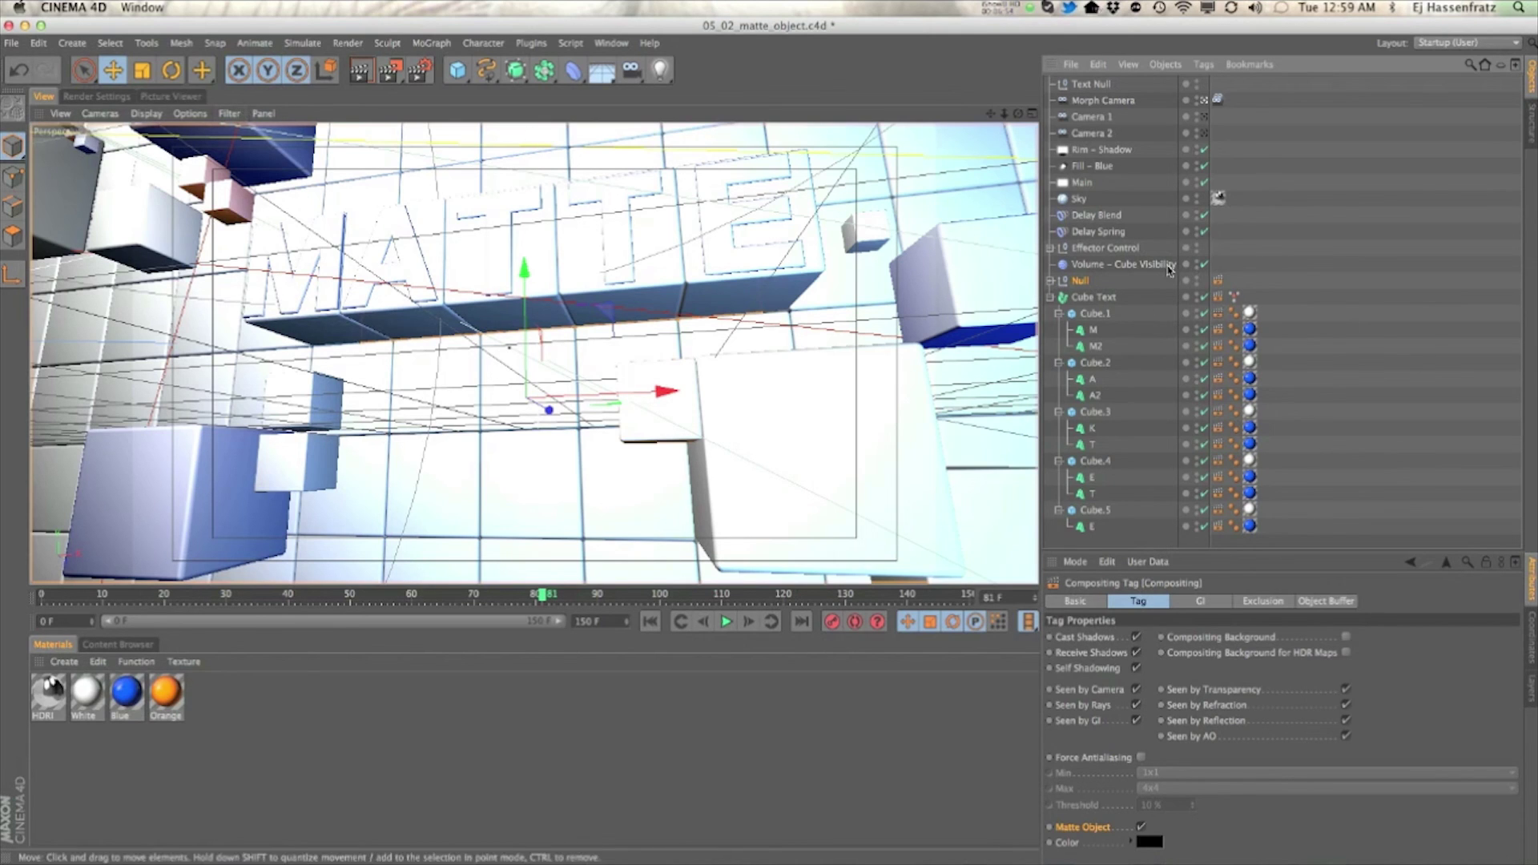
click(1050, 280)
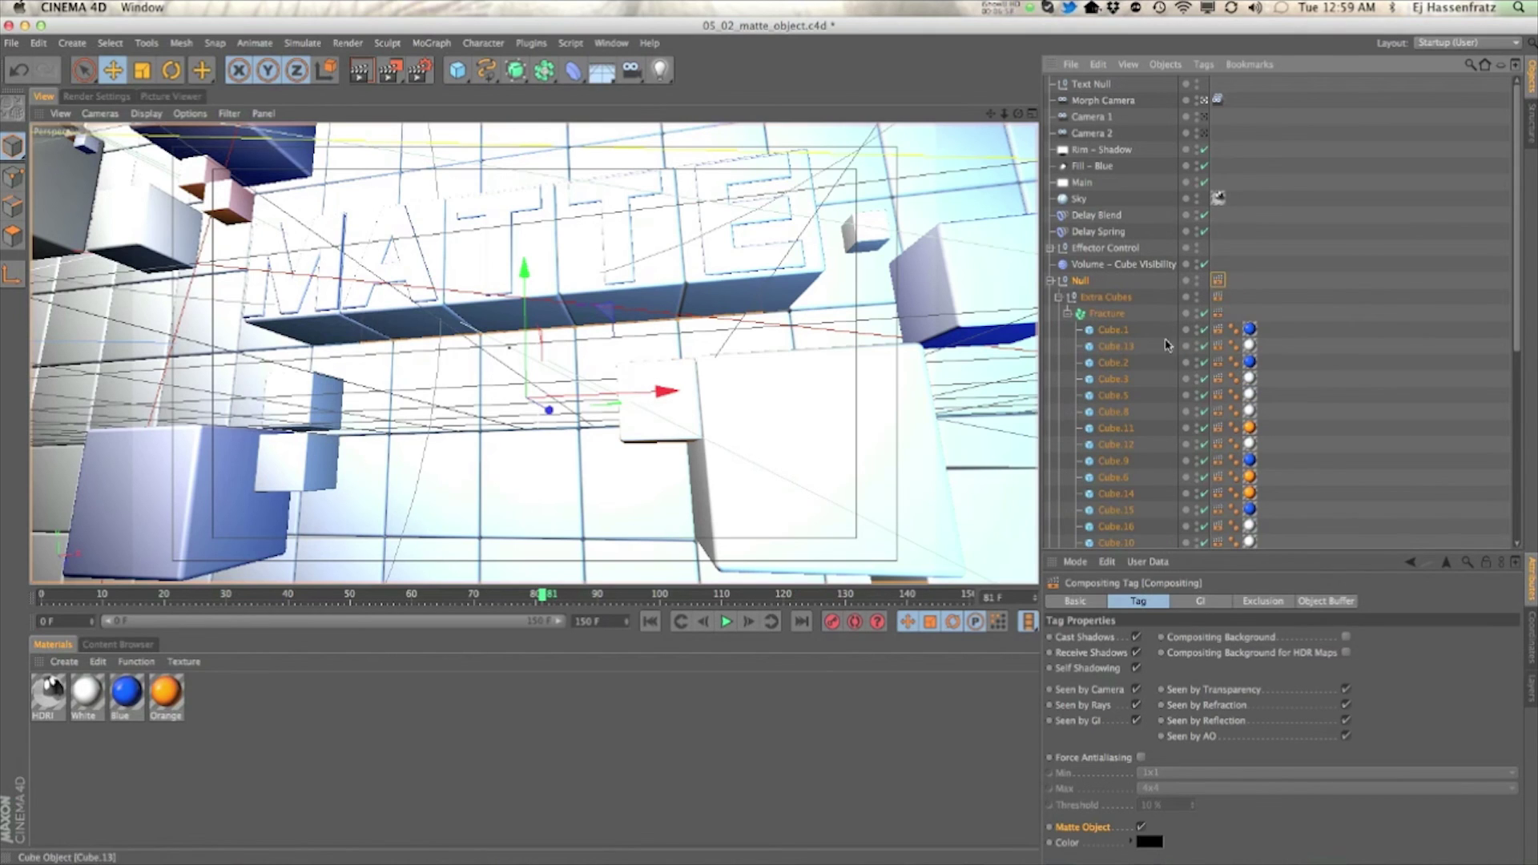
click(1050, 280)
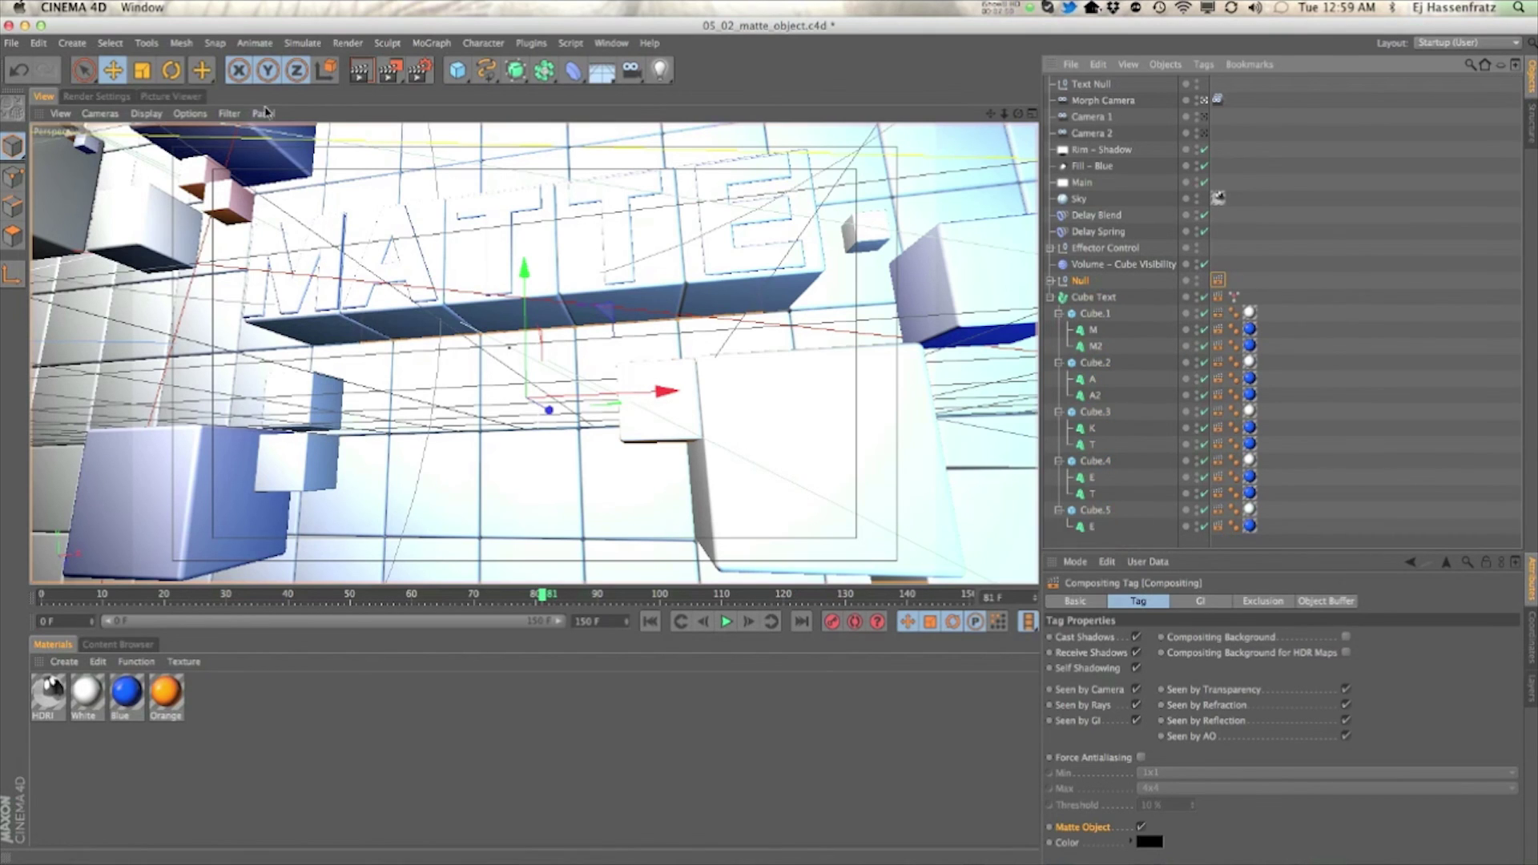
Copy the Null's matte Compositing tag onto the Sky and render to confirm white letters on black
click(360, 69)
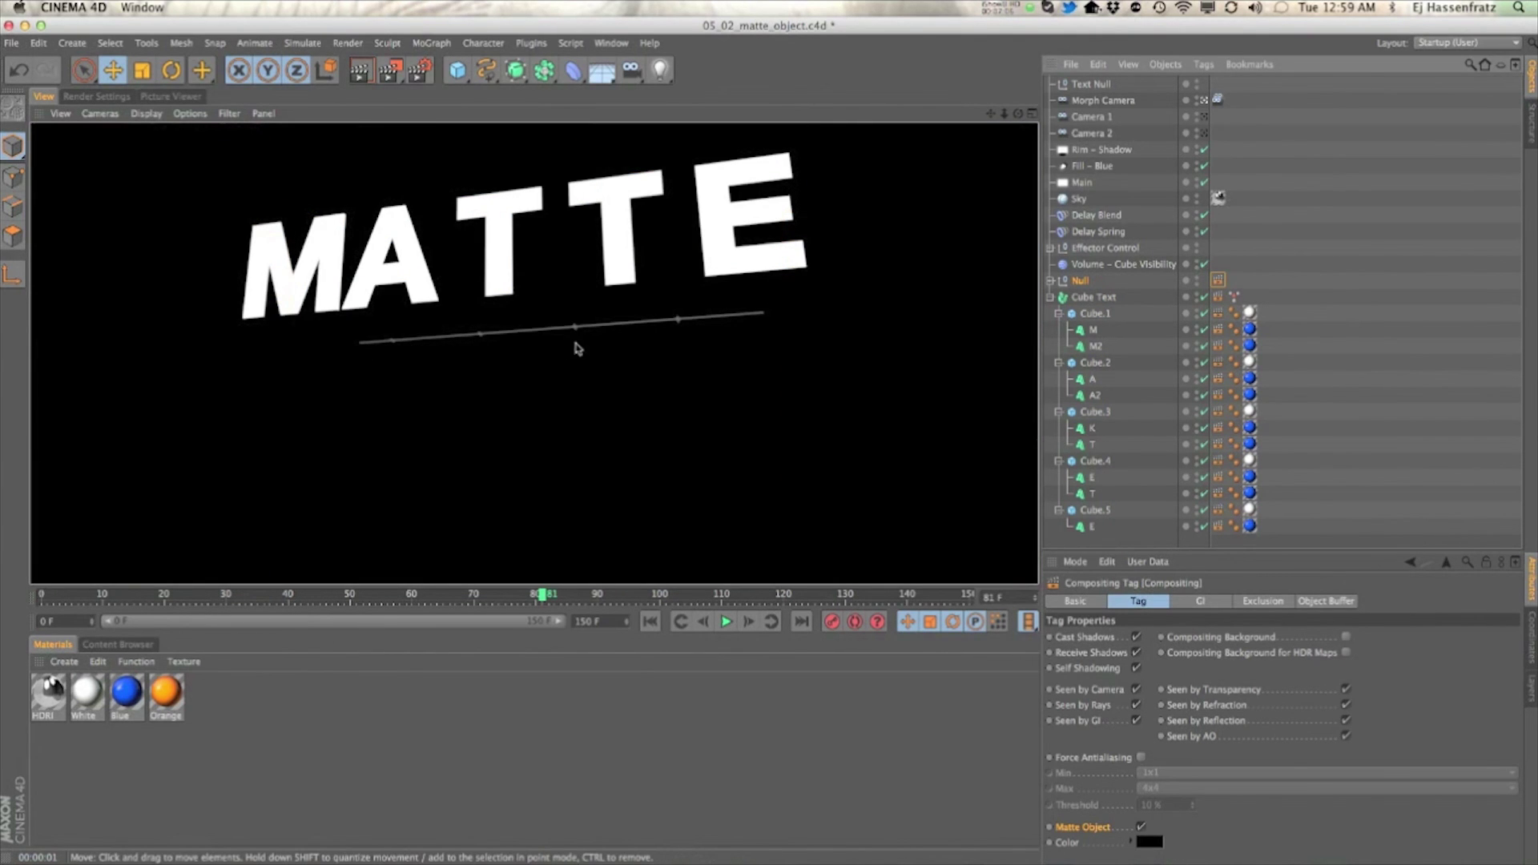
click(1206, 197)
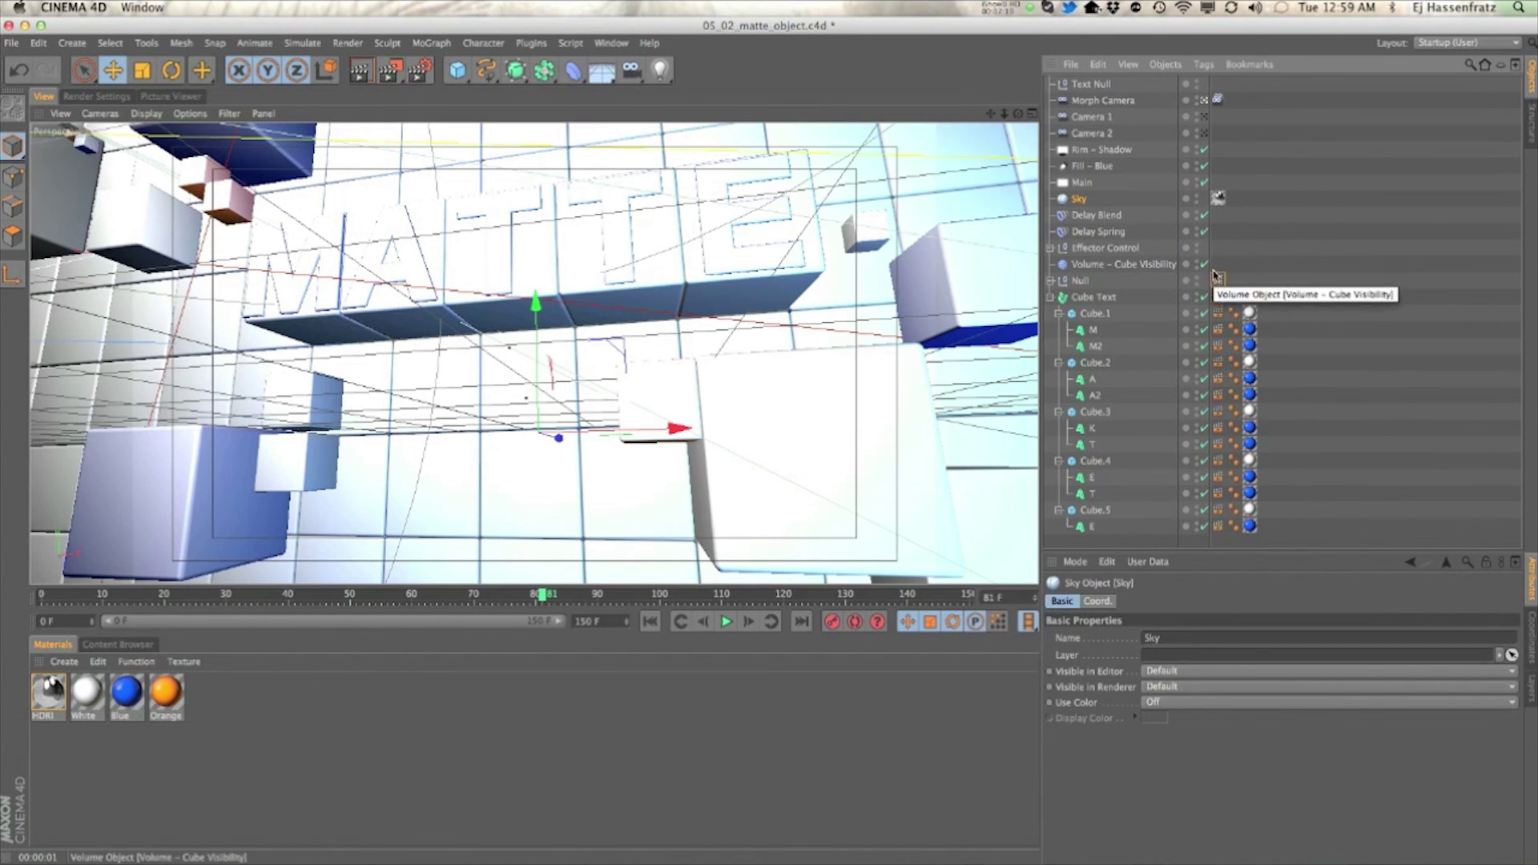
ctrl+drag(1228, 276, 1234, 199)
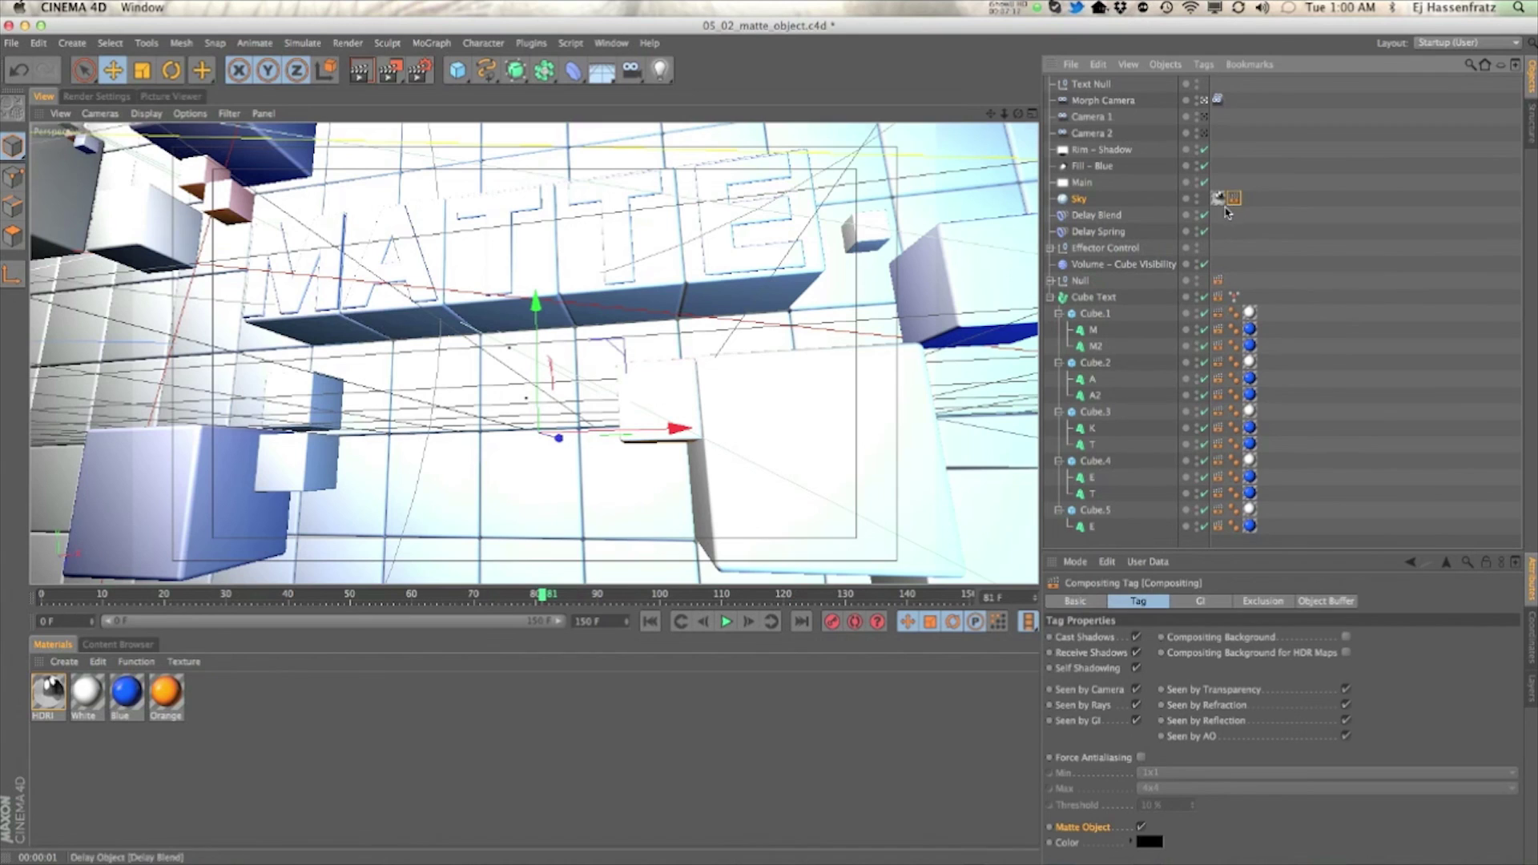
click(1197, 198)
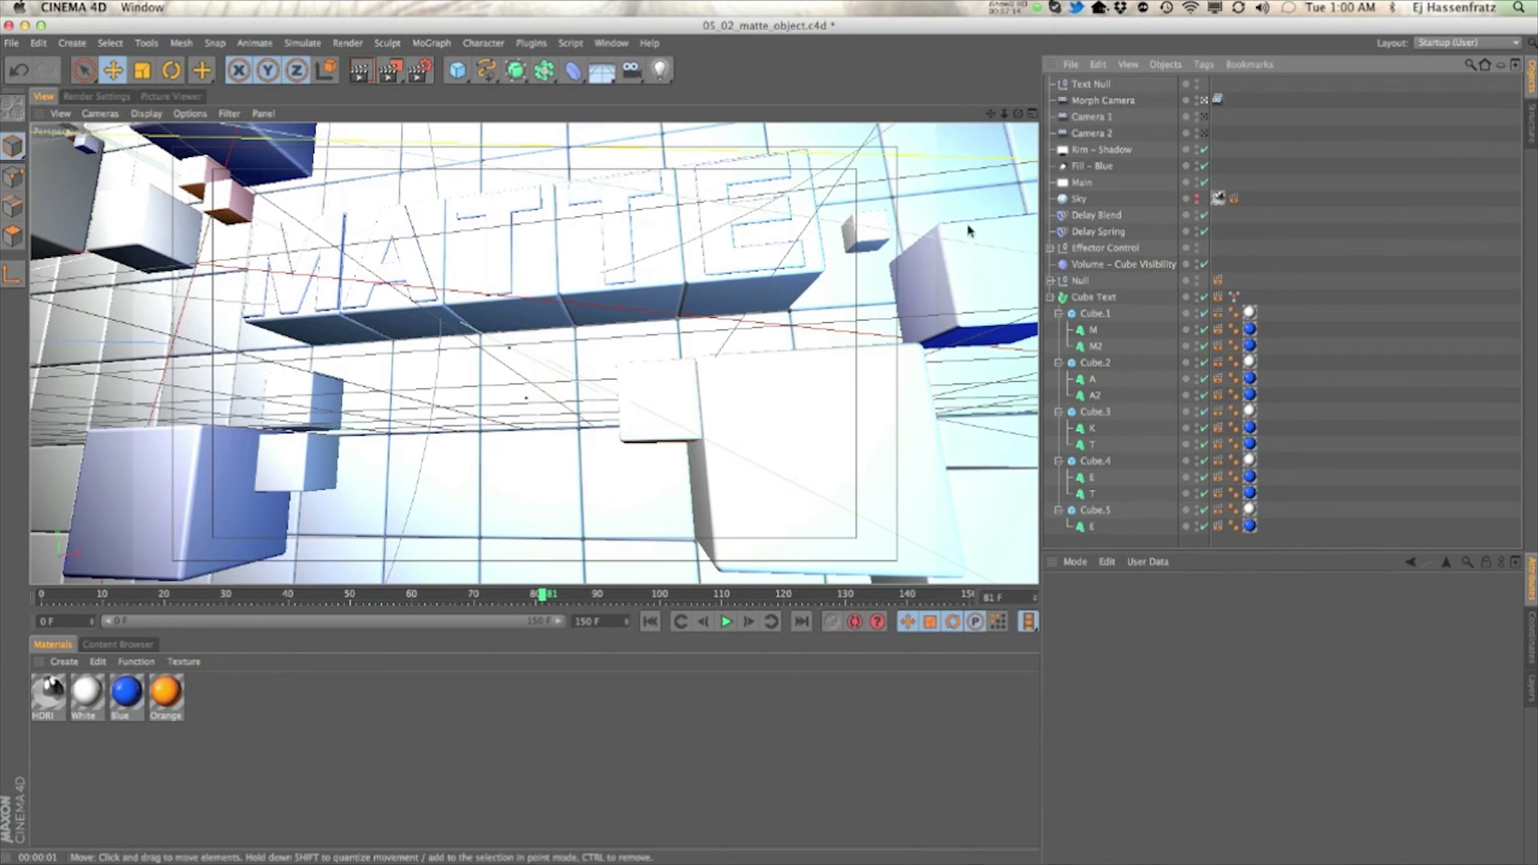
click(359, 77)
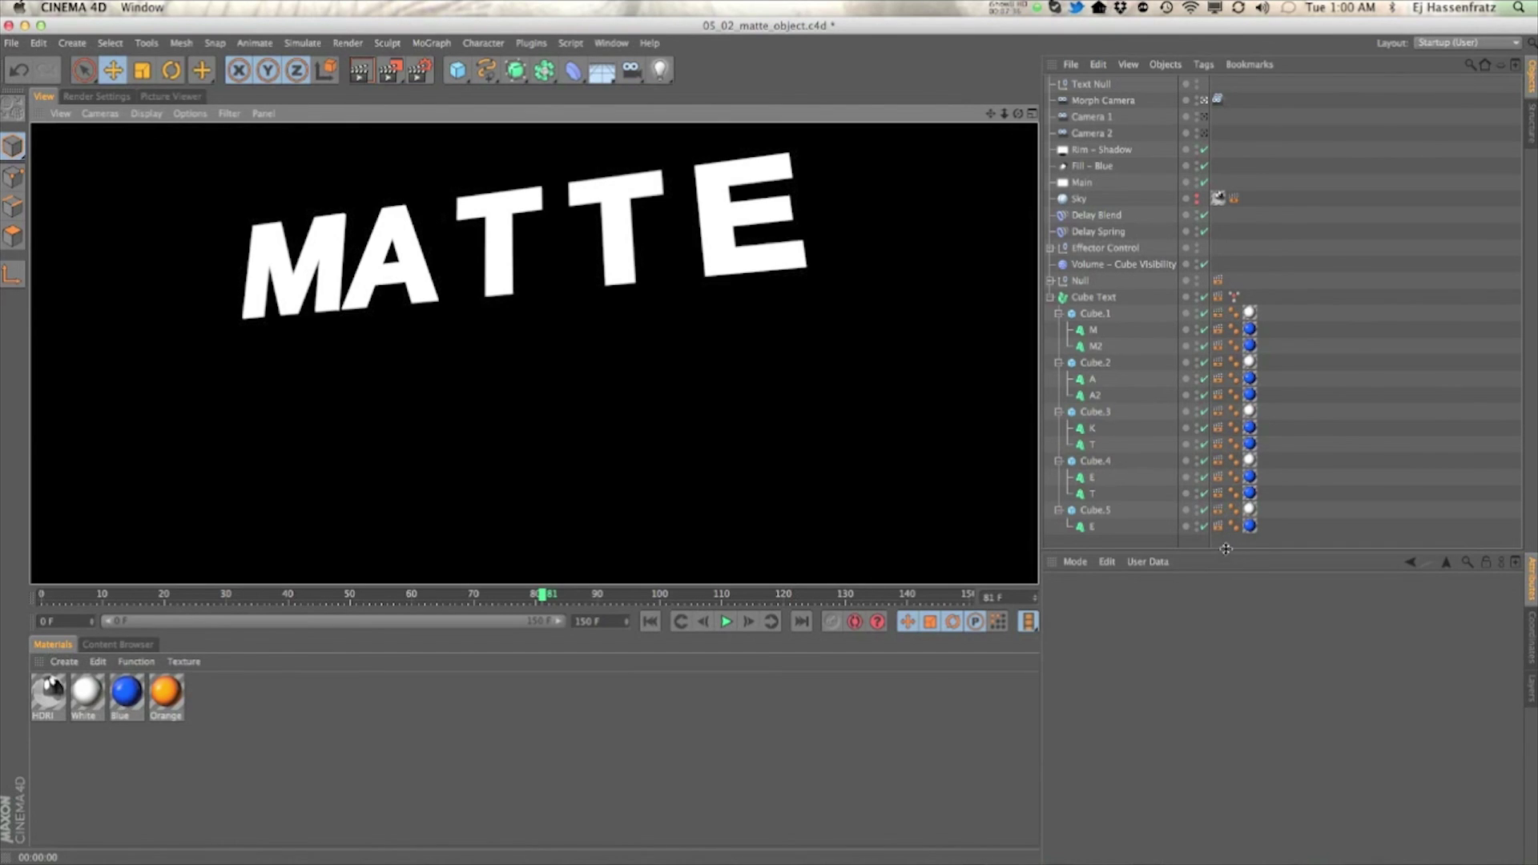
drag(1226, 549, 1223, 566)
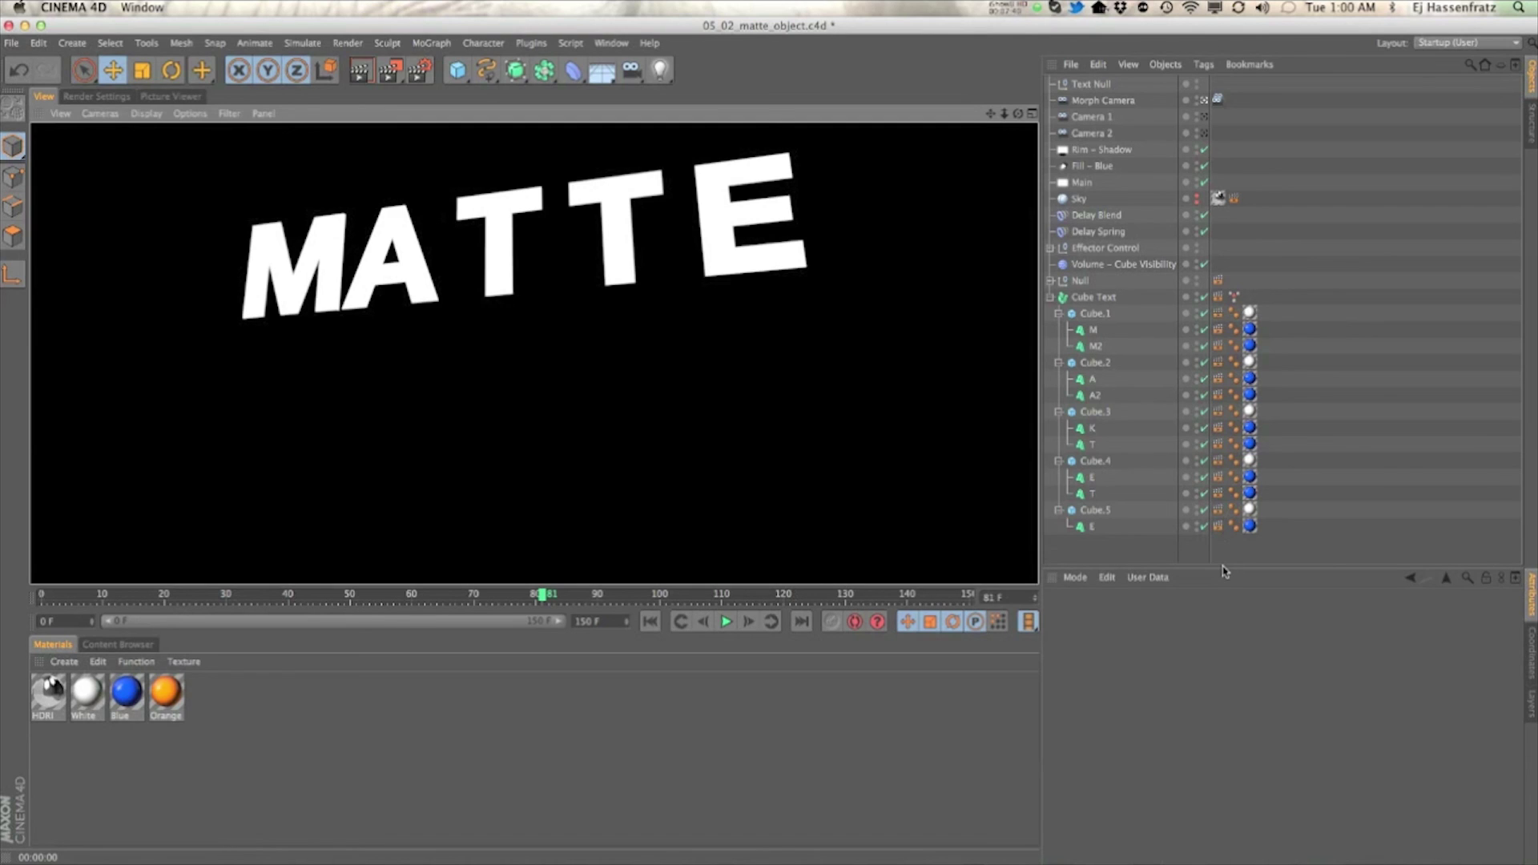
Inspect the T letter's Compositing tag showing its white matte colour, then re-render the view
click(1217, 495)
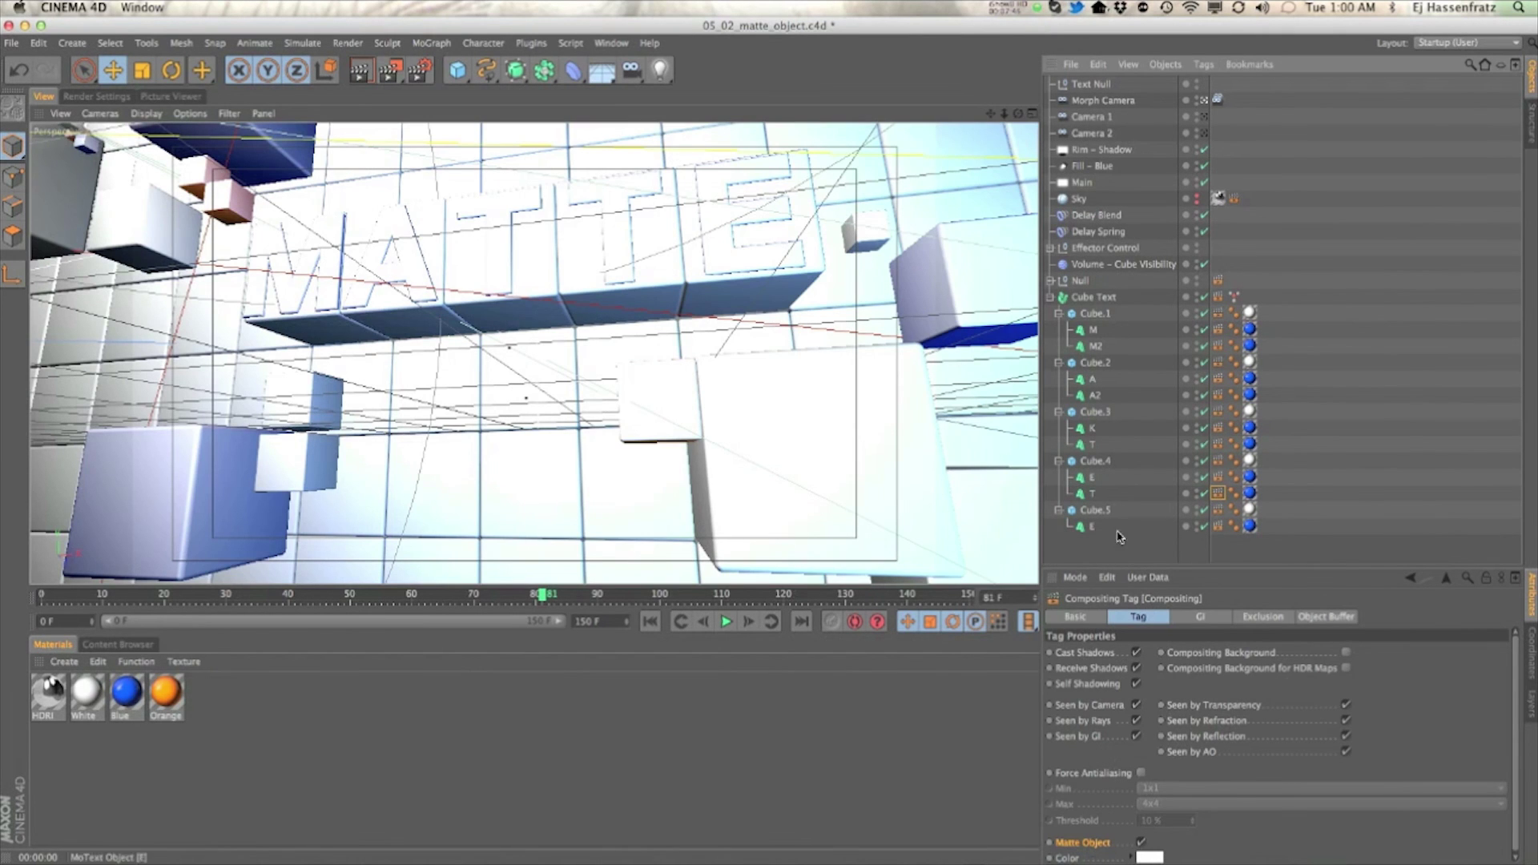
drag(1132, 567, 1131, 546)
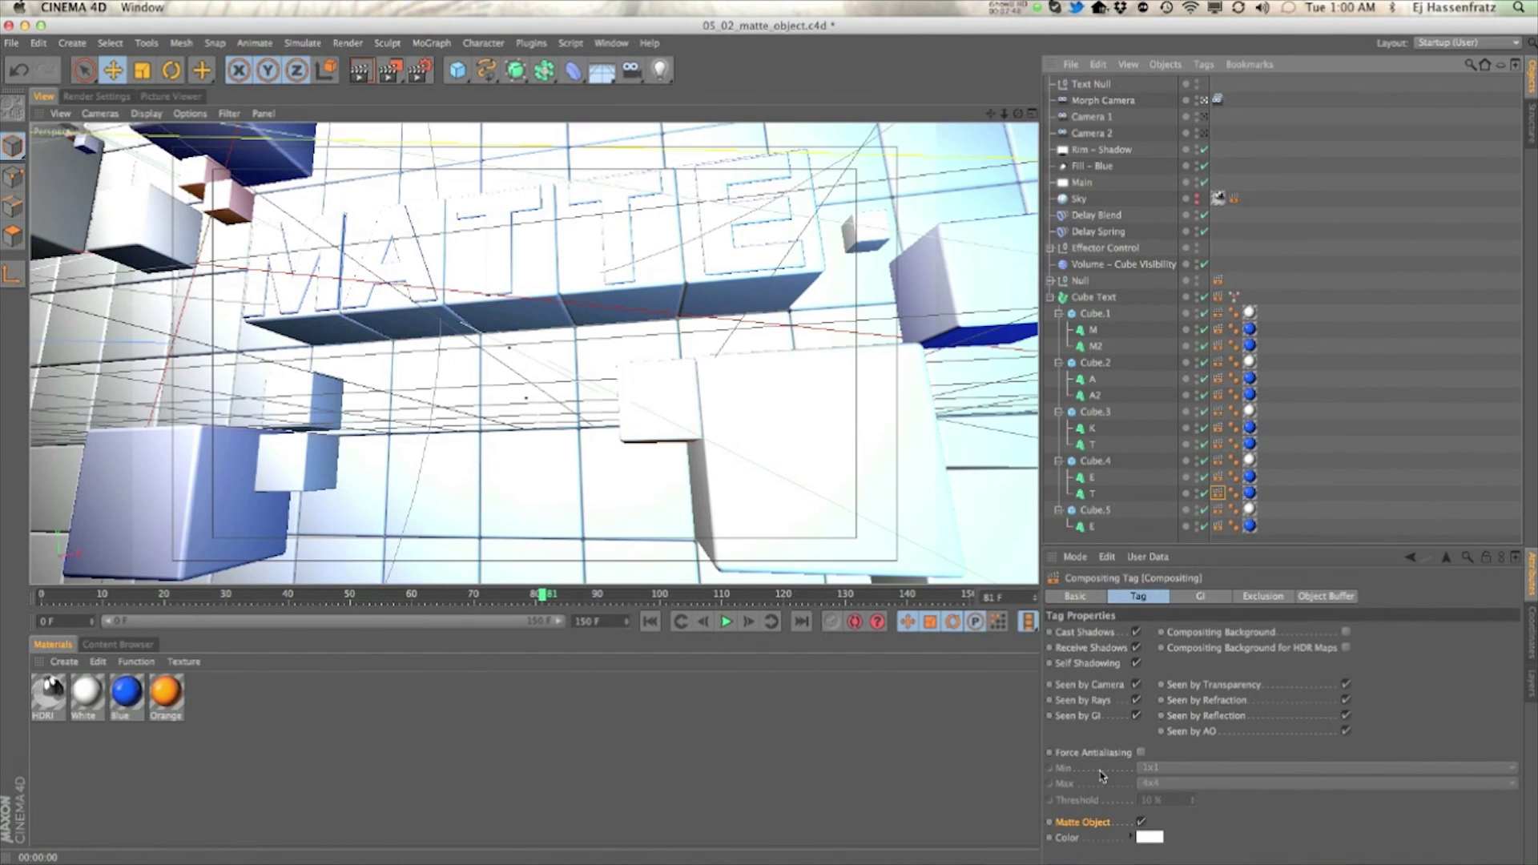
click(370, 77)
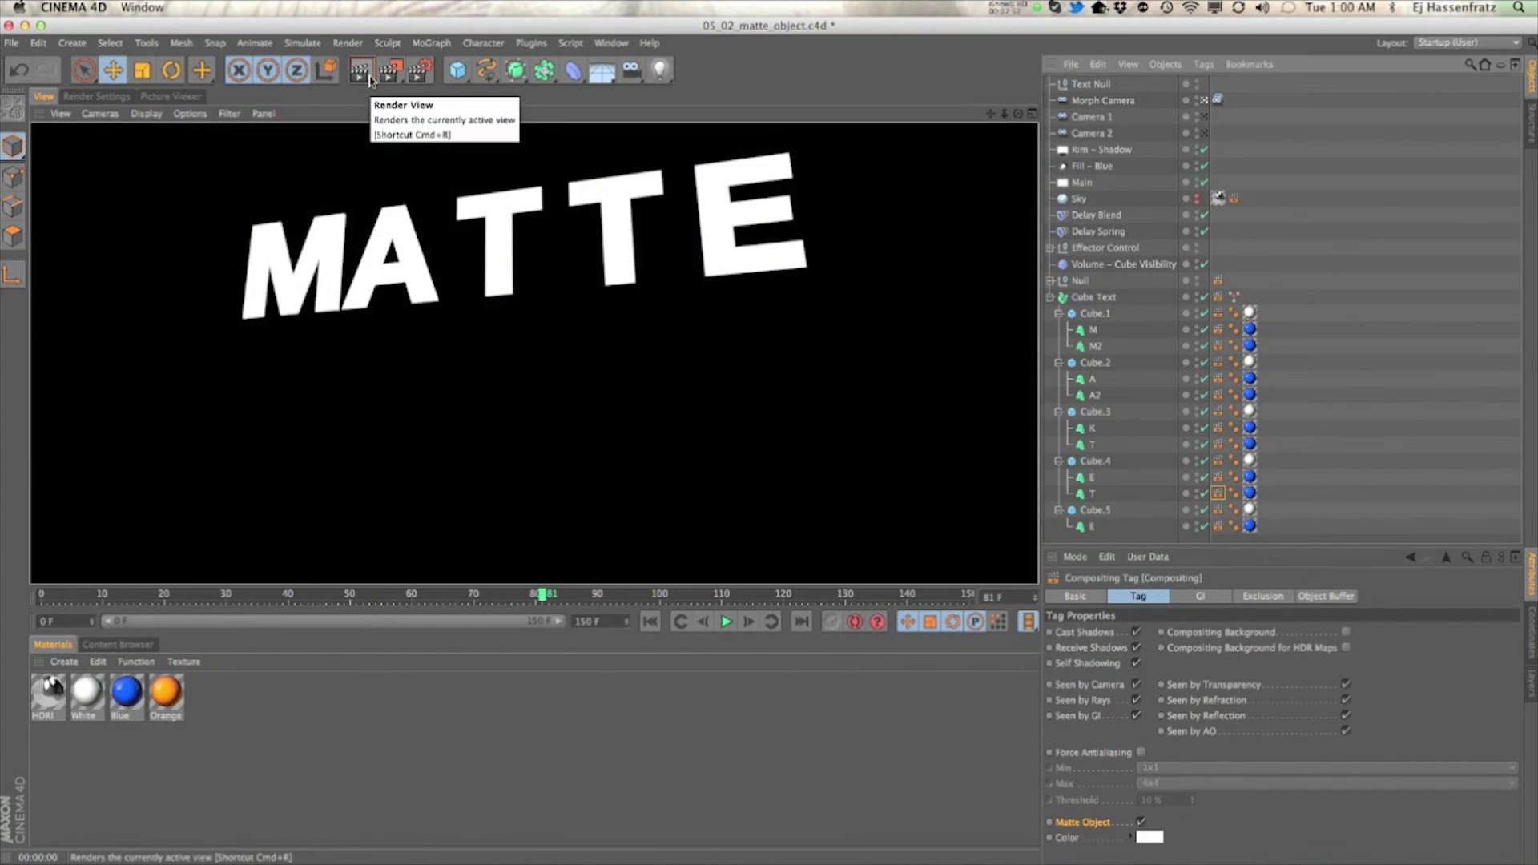